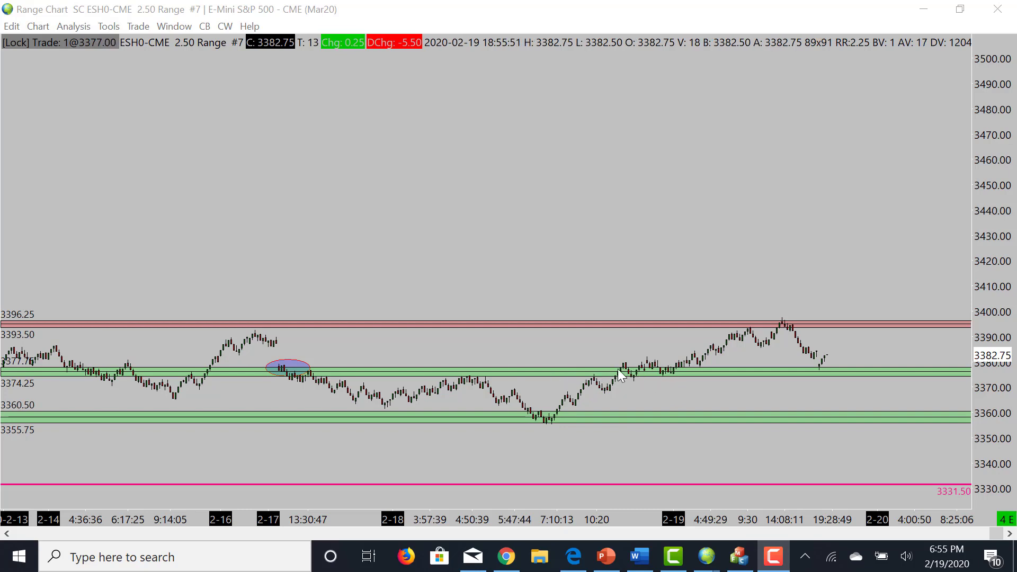
Add a horizontal line at 3373.75 along the lower edge of the 3374.25–3377.75 green zone, keeping only that new line.
drag(671, 389, 671, 378)
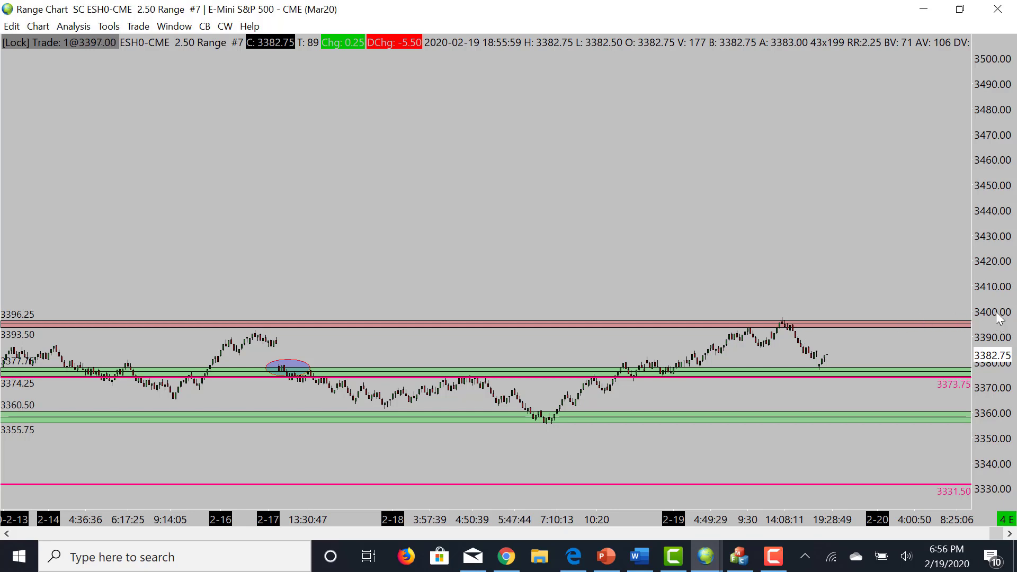
drag(997, 318, 995, 346)
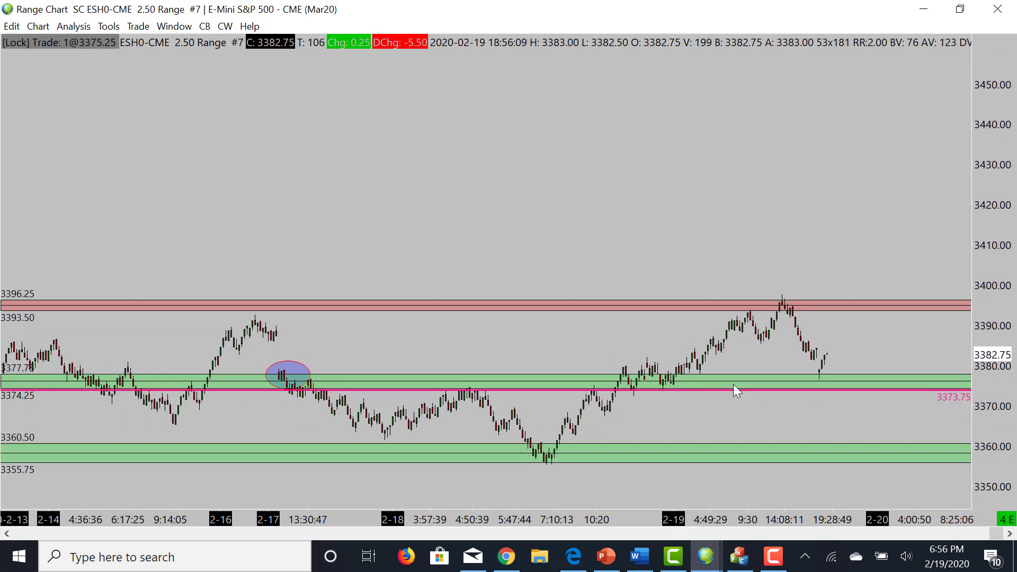
click(780, 378)
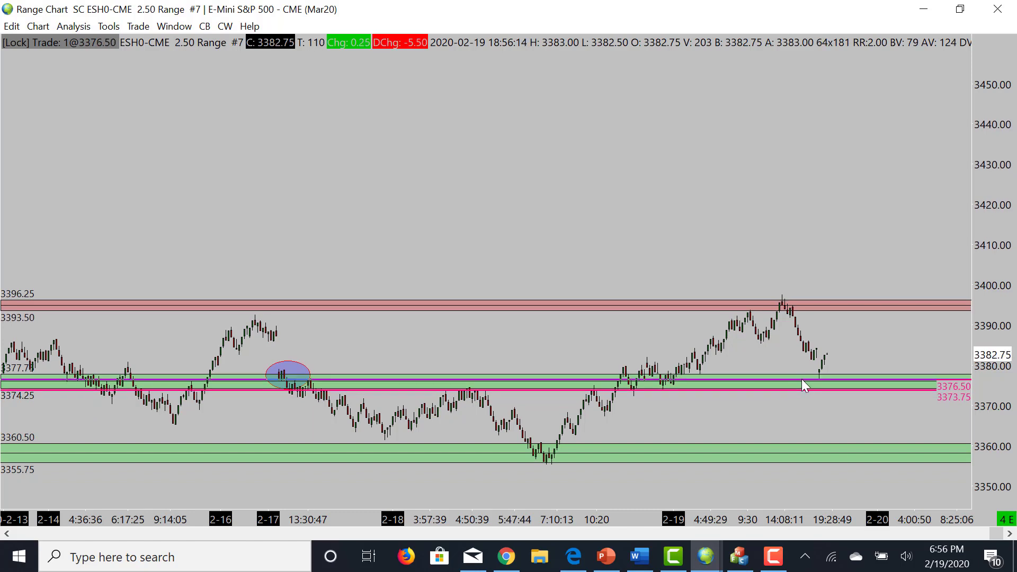
key(Delete)
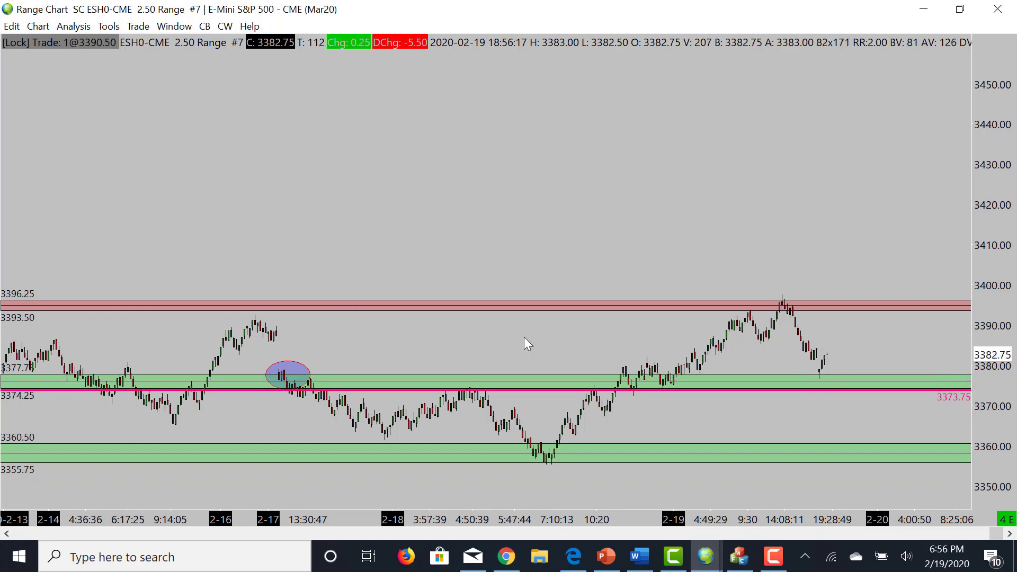
Examine the price history since early February against the red and green zones, then the most recent sessions in detail.
drag(1000, 384, 1000, 369)
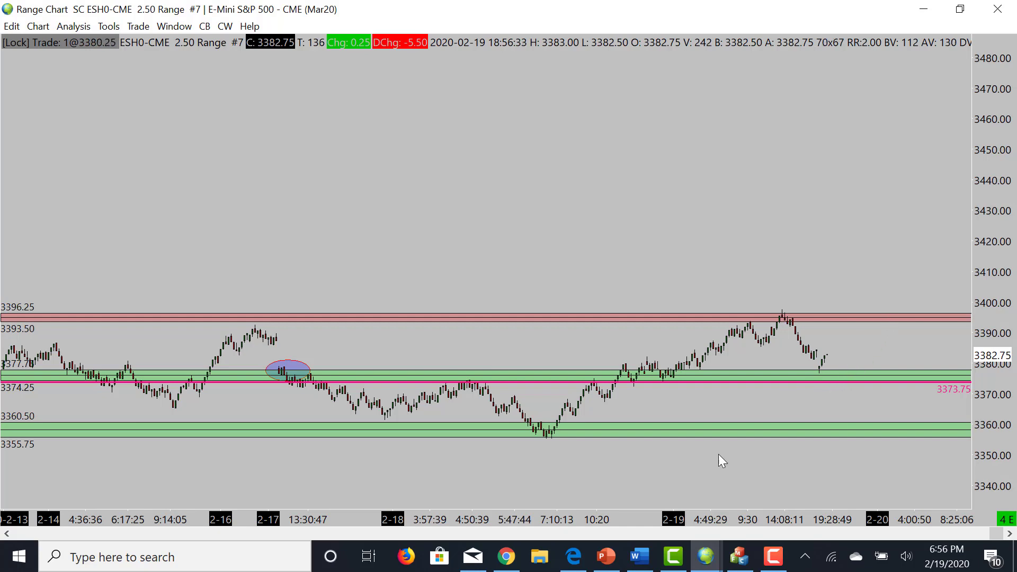
scroll(665, 508, down, 3)
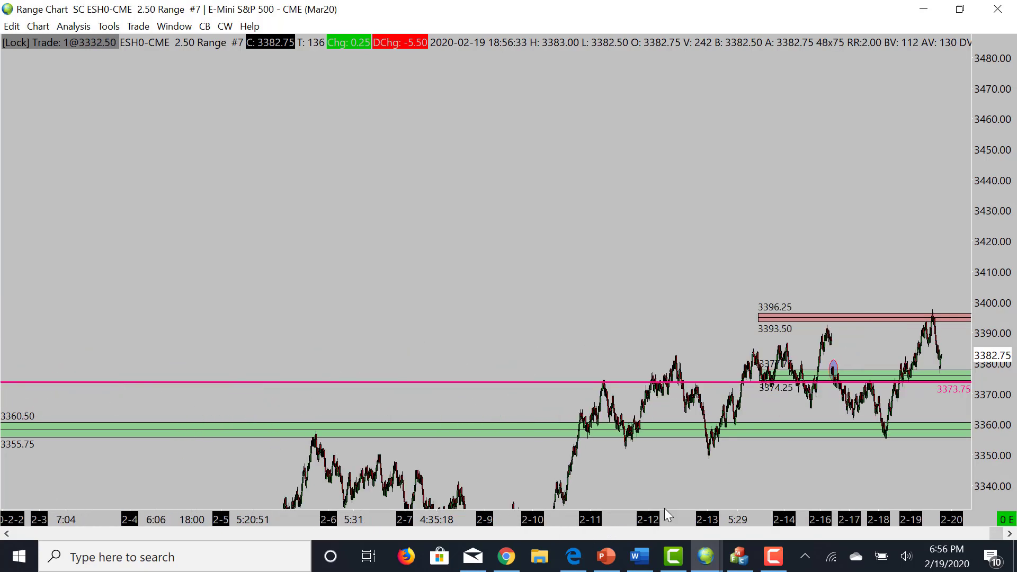
drag(977, 431, 979, 387)
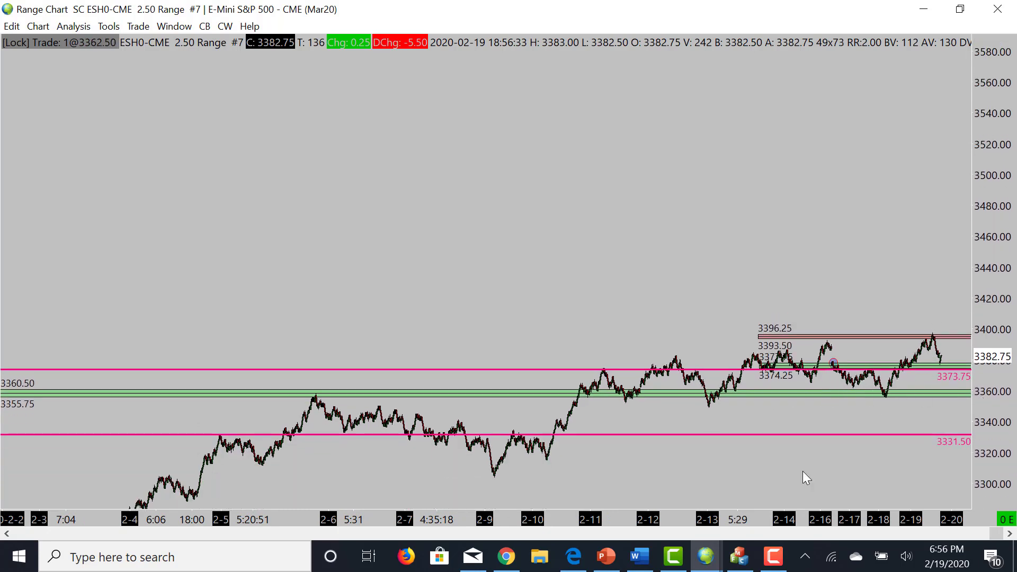
drag(785, 517, 701, 520)
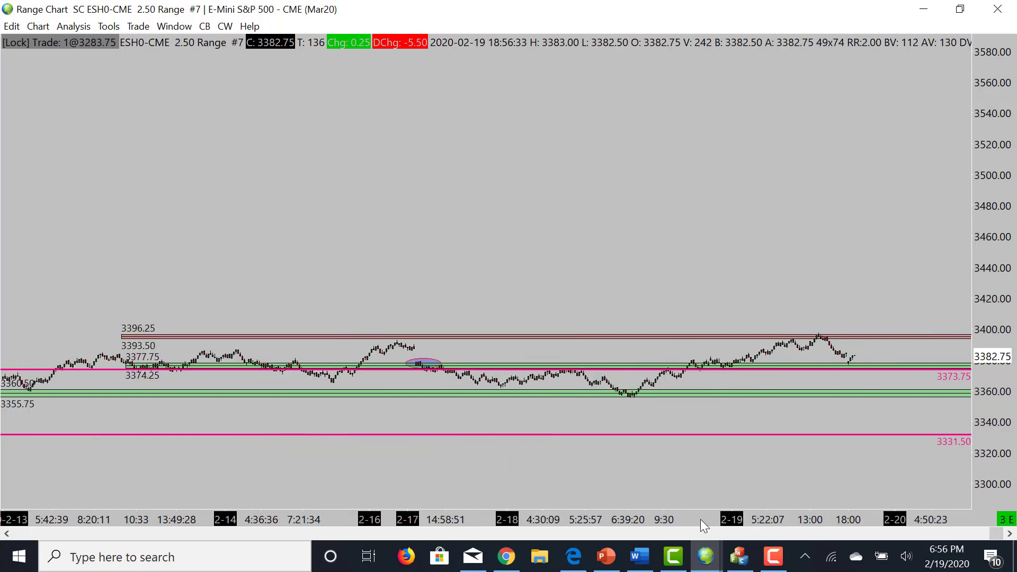
drag(996, 324, 991, 372)
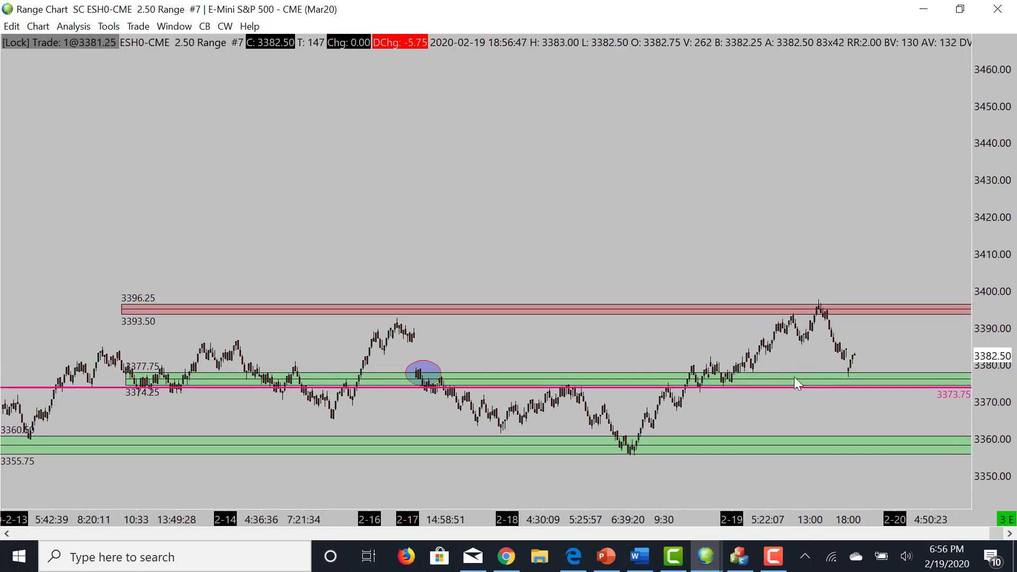
drag(767, 522, 701, 511)
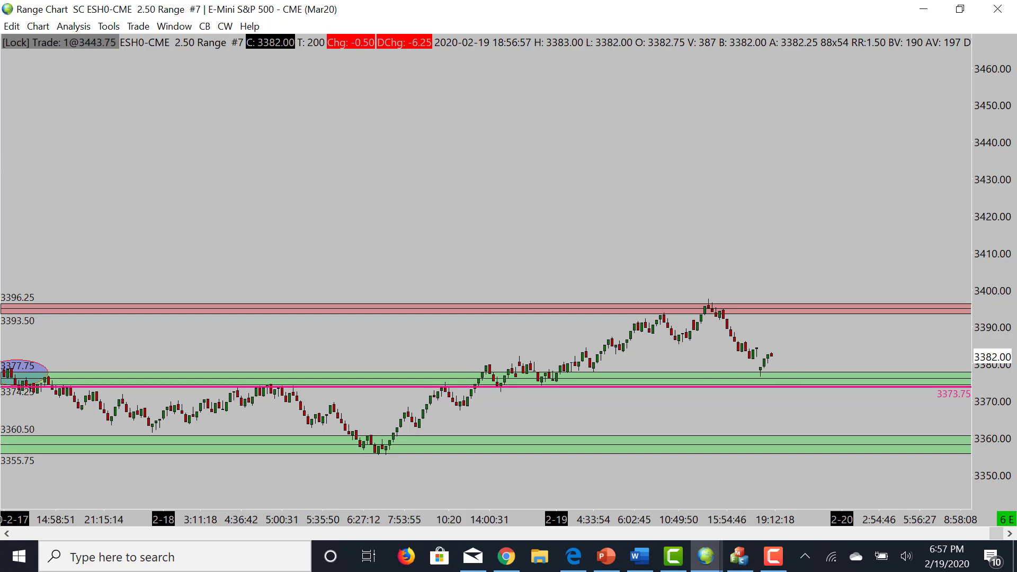
key(alt+Tab)
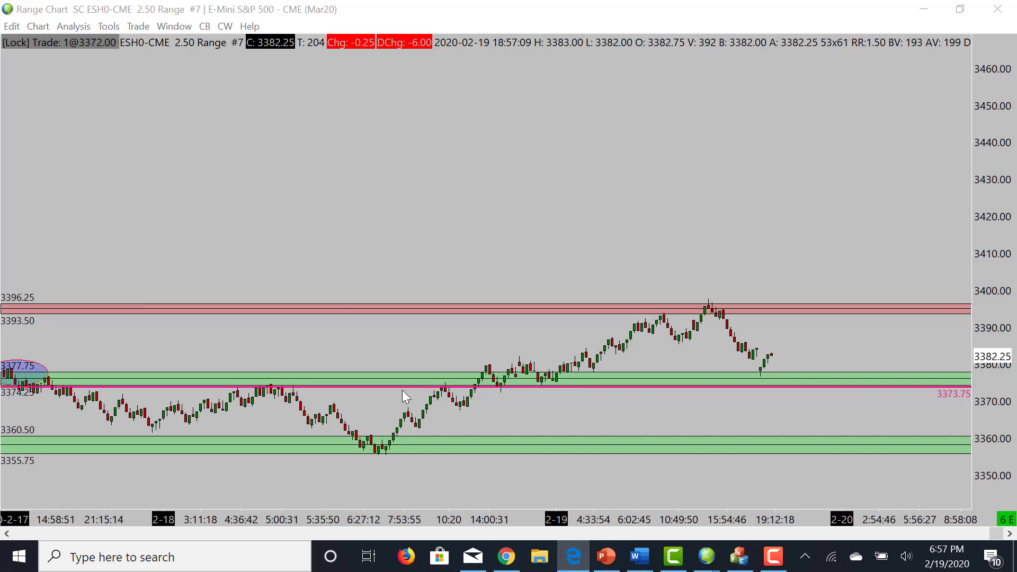
click(875, 487)
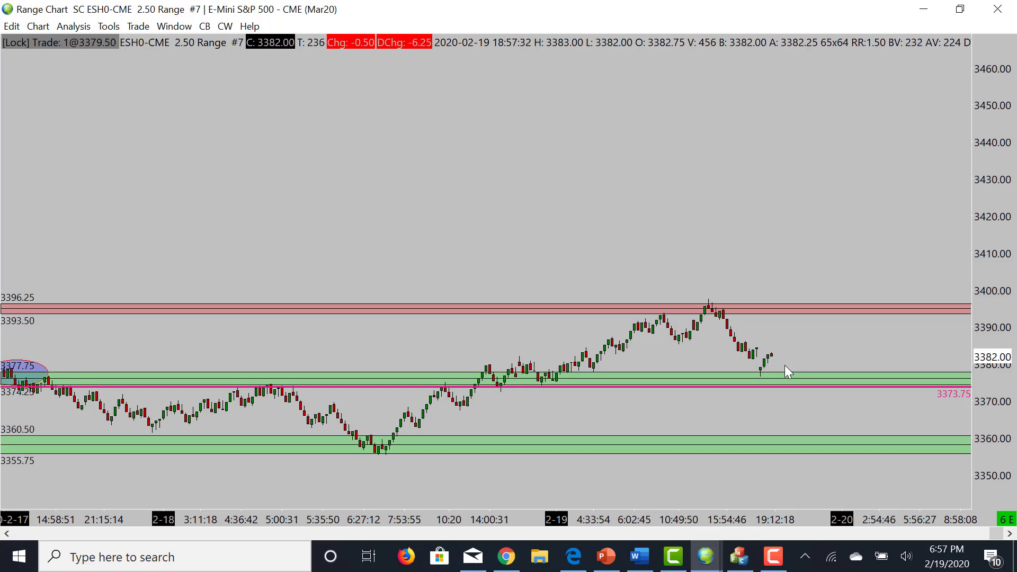
With the Arrow tool, draw one arrow down to the 3374.25–3377.75 green zone and a short one rising from it.
click(108, 26)
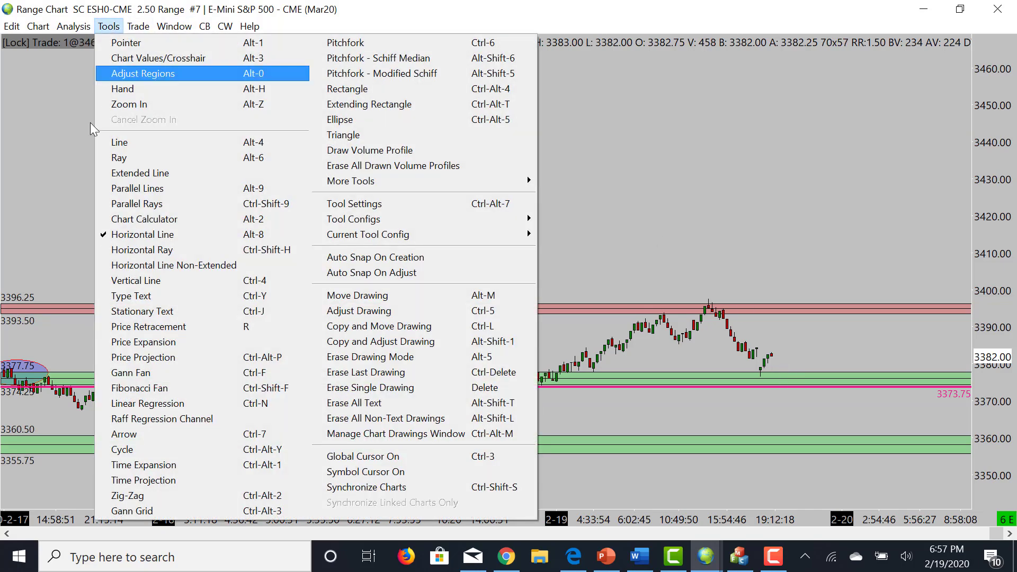
click(149, 433)
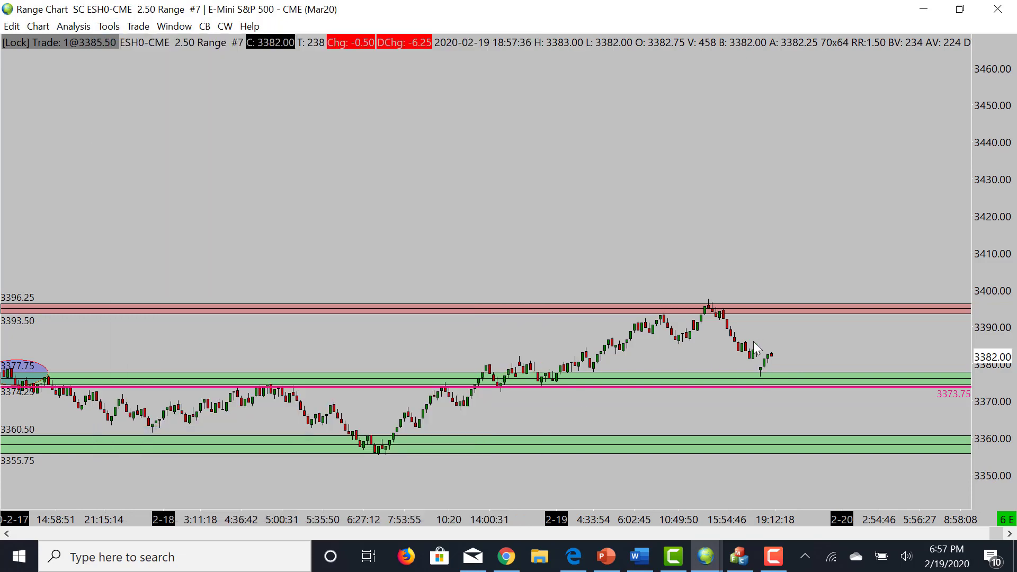
click(806, 374)
click(809, 385)
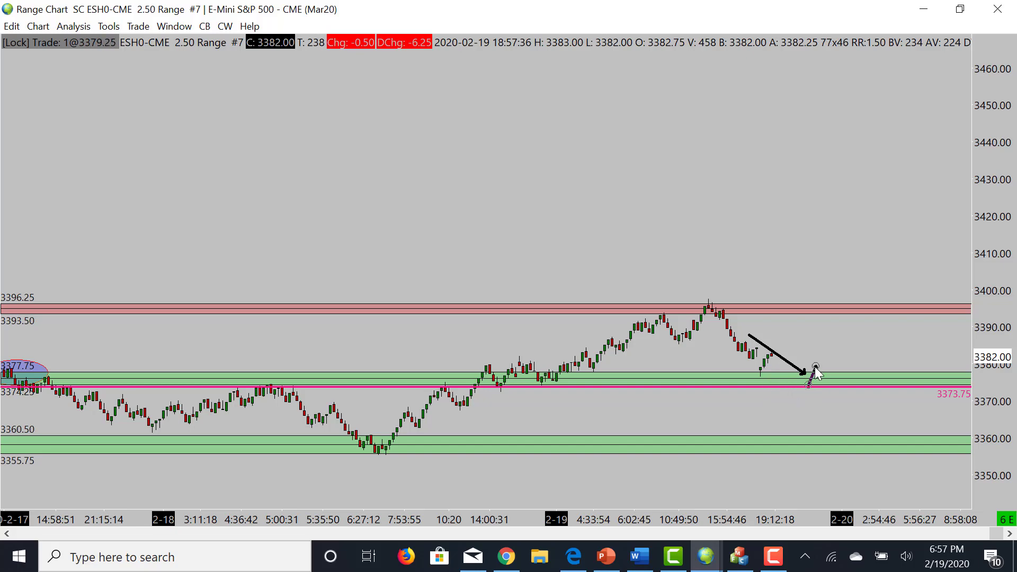
click(816, 364)
Erase both arrows drawn at the 3374.25–3377.75 green zone.
right_click(811, 390)
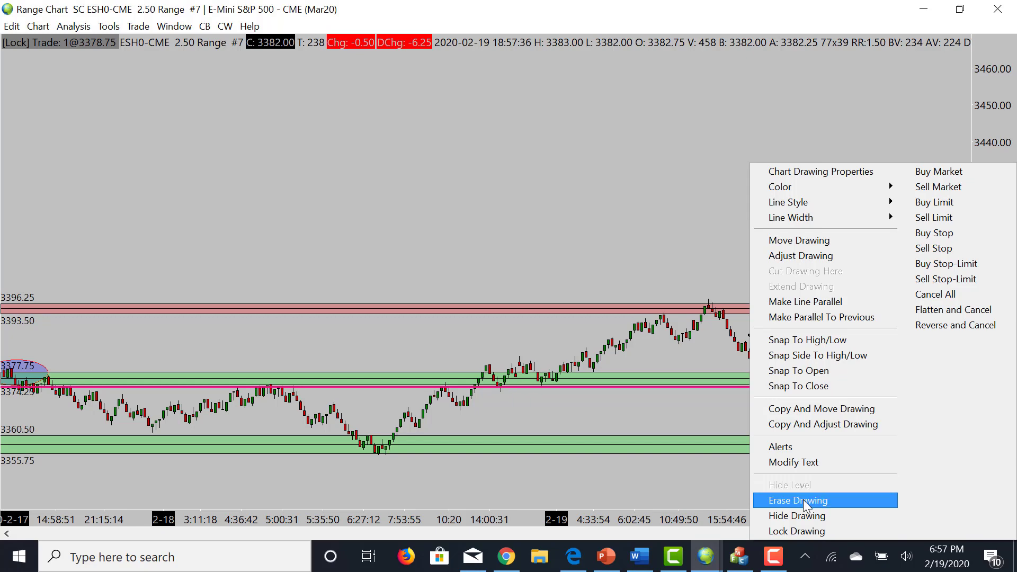
click(803, 500)
right_click(791, 364)
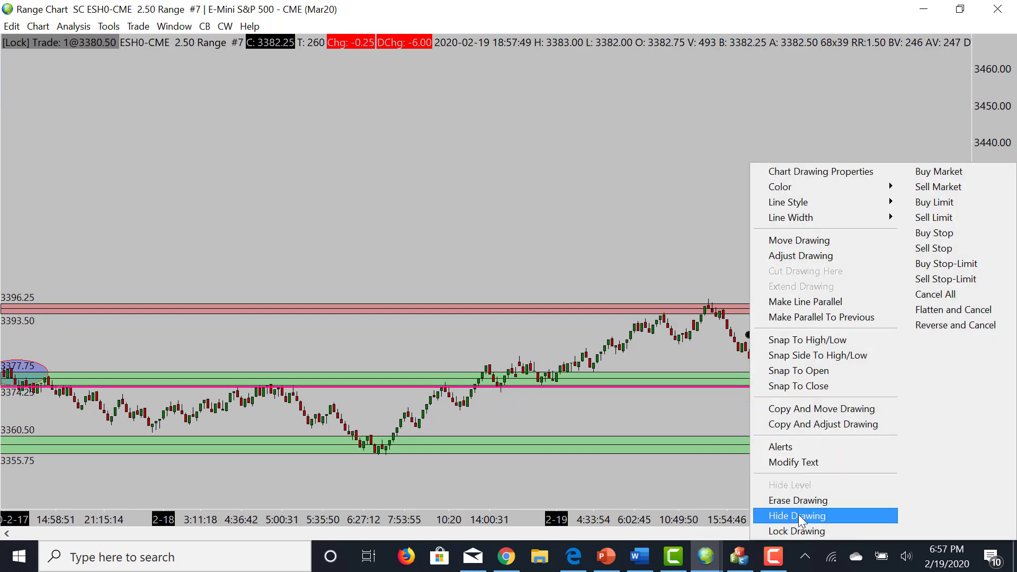
click(800, 501)
Draw an arrow from about 3405.50 down to the 3393.50–3396.25 red zone and a short one rising into the zone.
drag(753, 329, 793, 382)
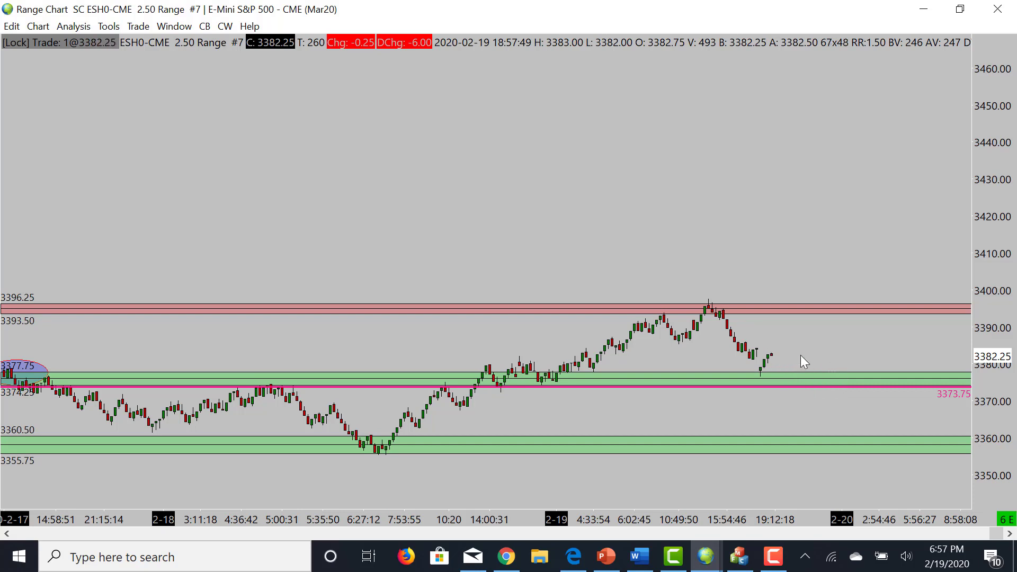
drag(823, 387, 845, 333)
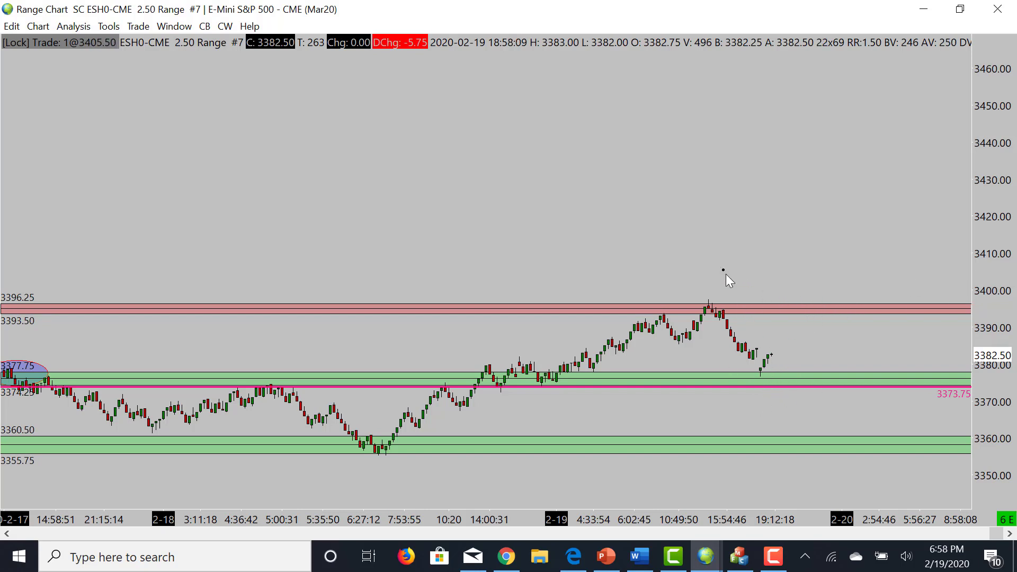
click(756, 303)
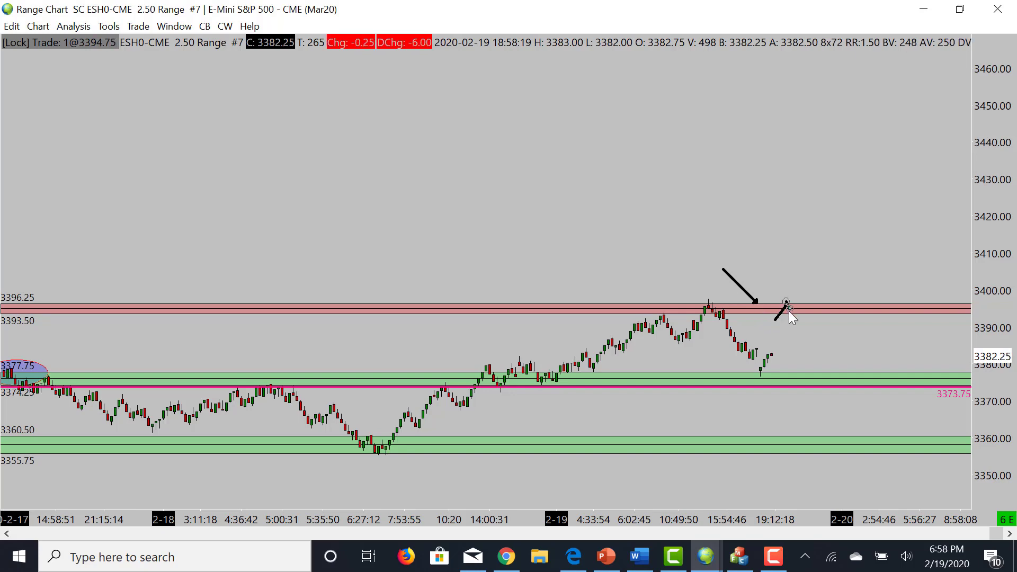
drag(787, 303, 794, 314)
Erase the two arrows at the 3393.50–3396.25 red zone.
right_click(796, 309)
click(787, 484)
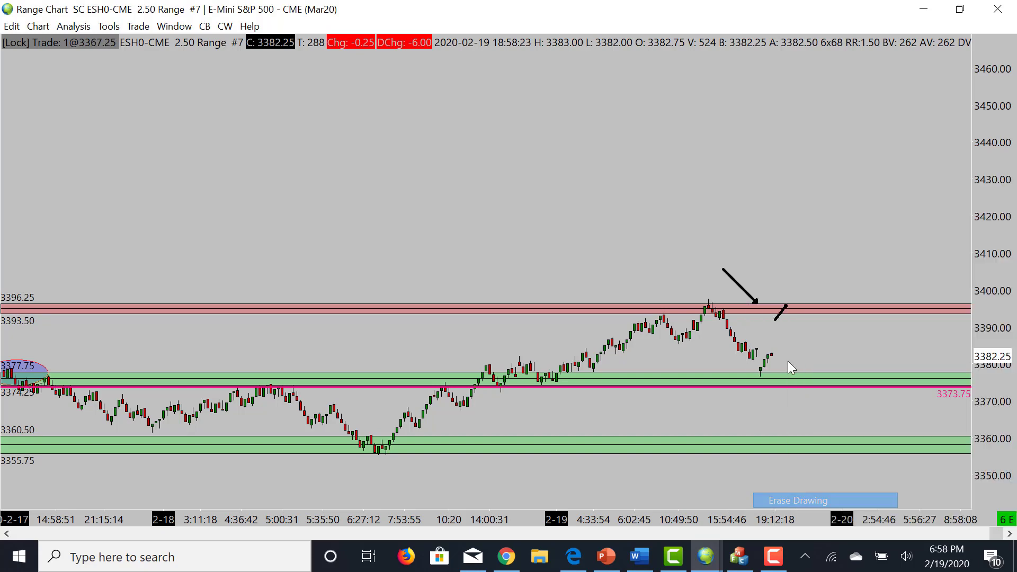
right_click(780, 314)
click(813, 498)
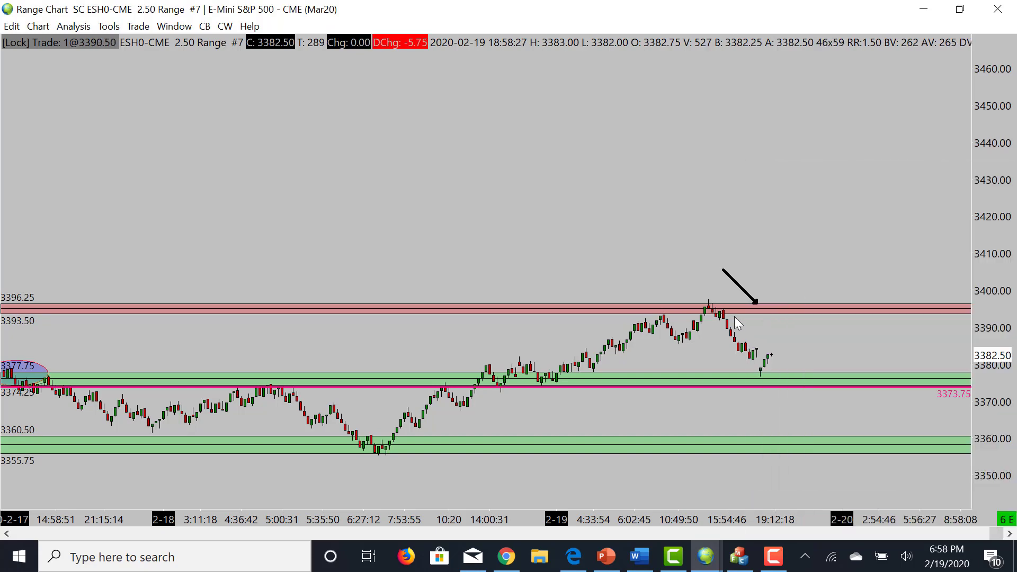
right_click(738, 286)
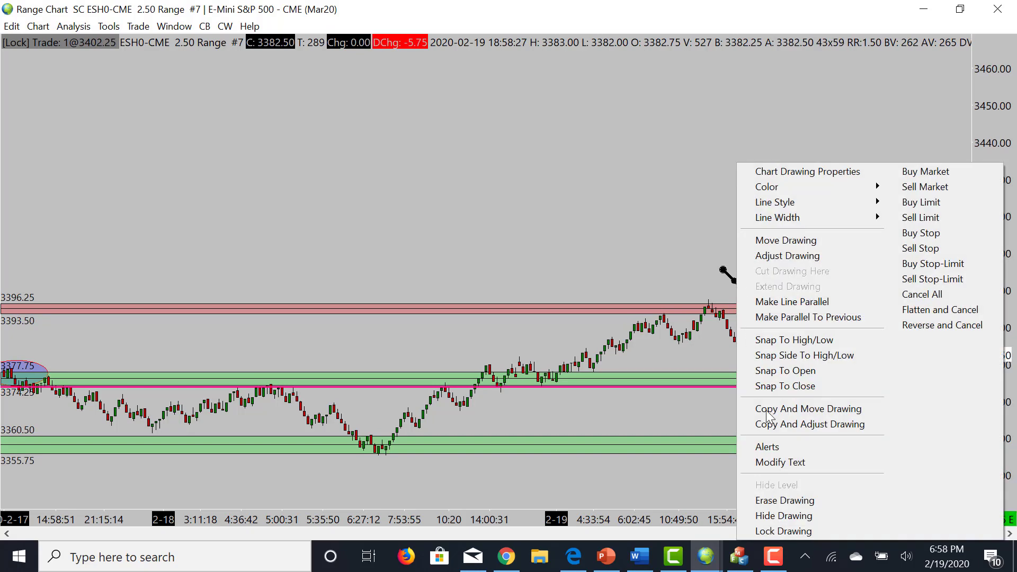
click(786, 501)
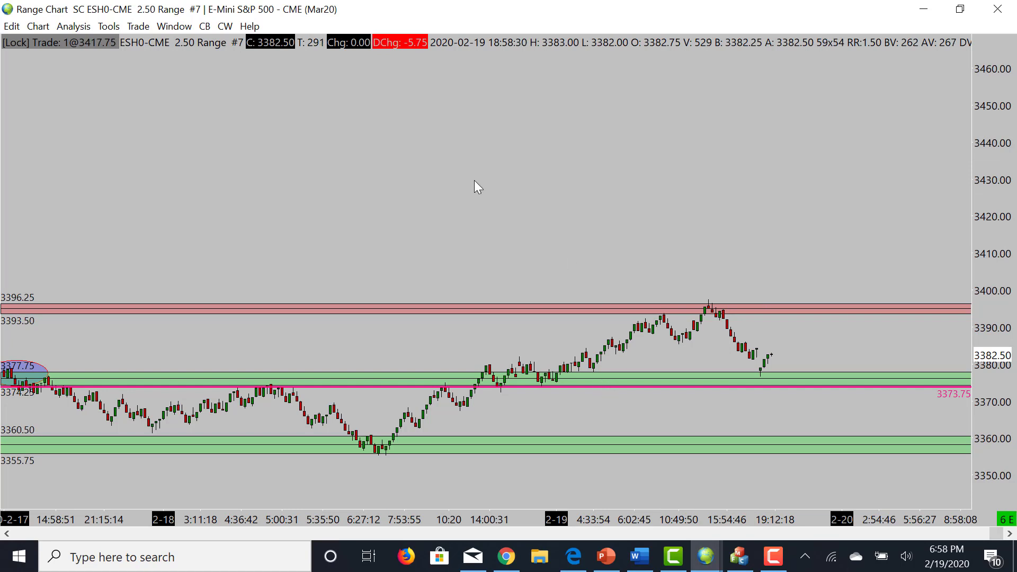
Unhide all studies on the chart and try a near-horizontal arrow at about 3400 above the red zone.
click(68, 31)
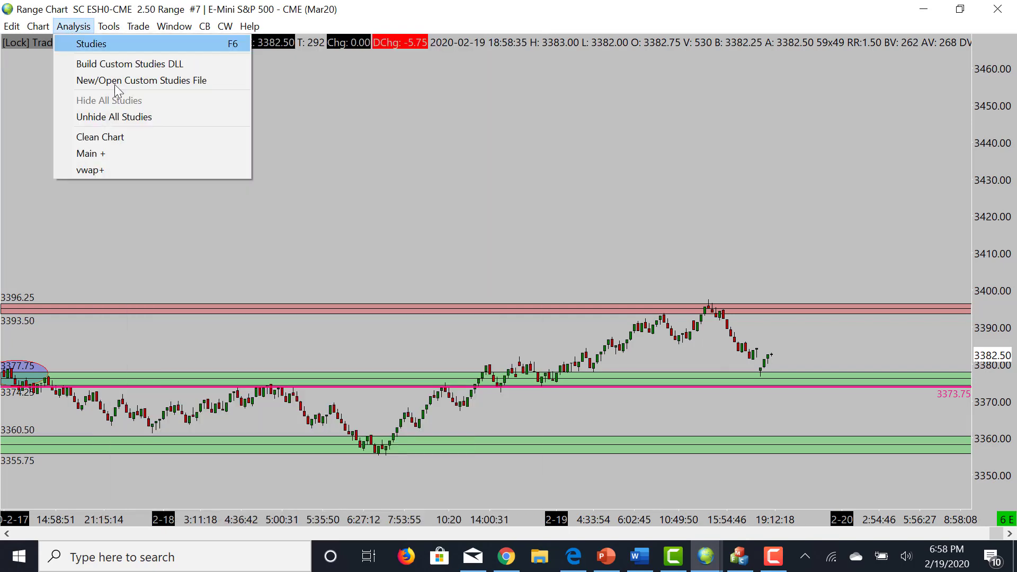
click(129, 118)
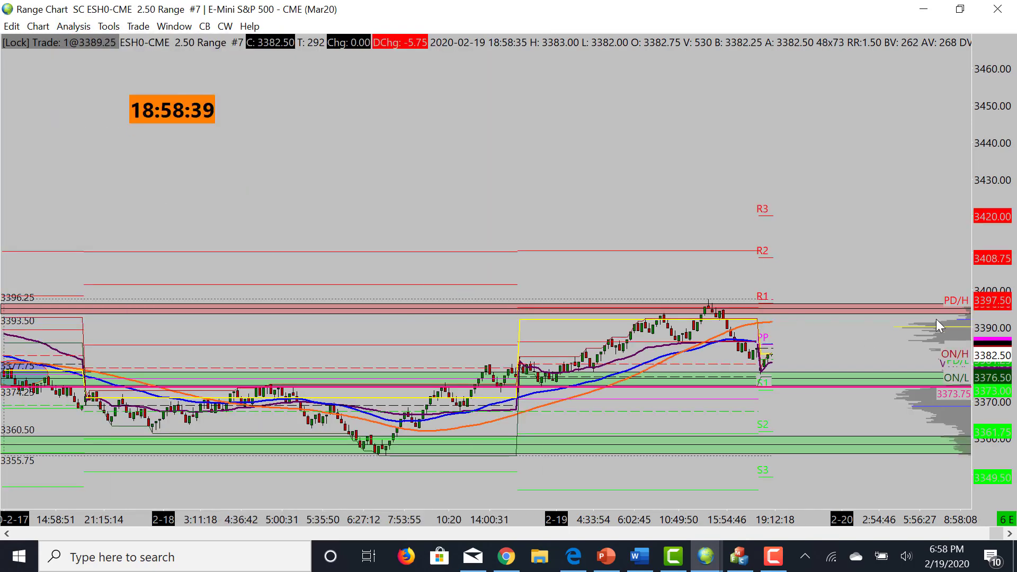
drag(1003, 320, 989, 355)
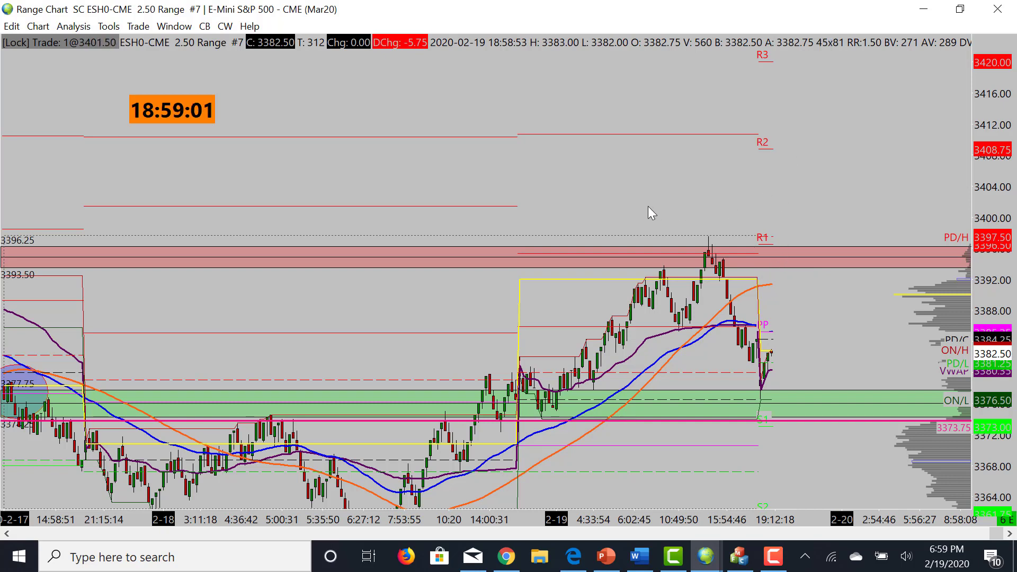
drag(635, 223, 856, 217)
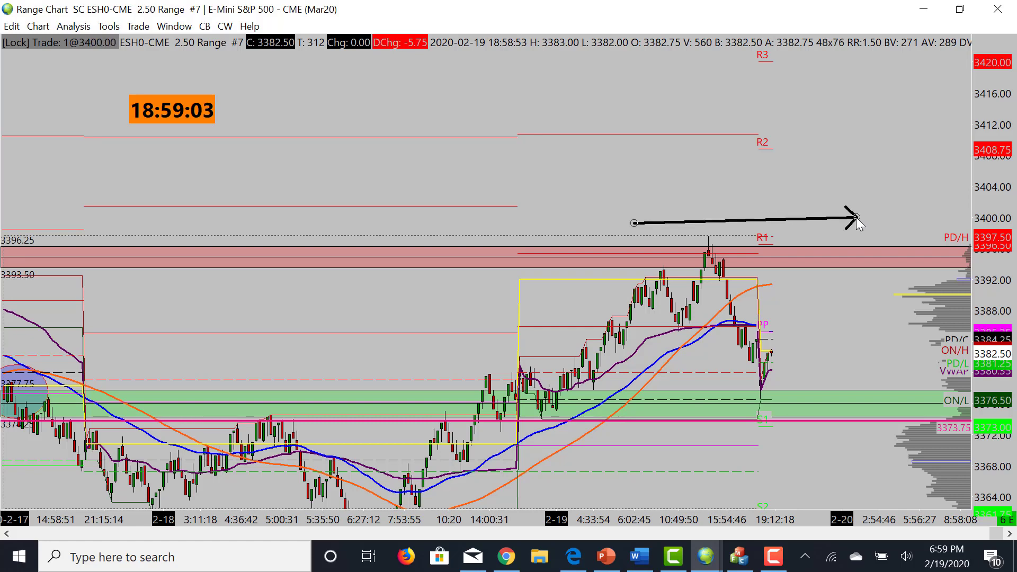
key(Delete)
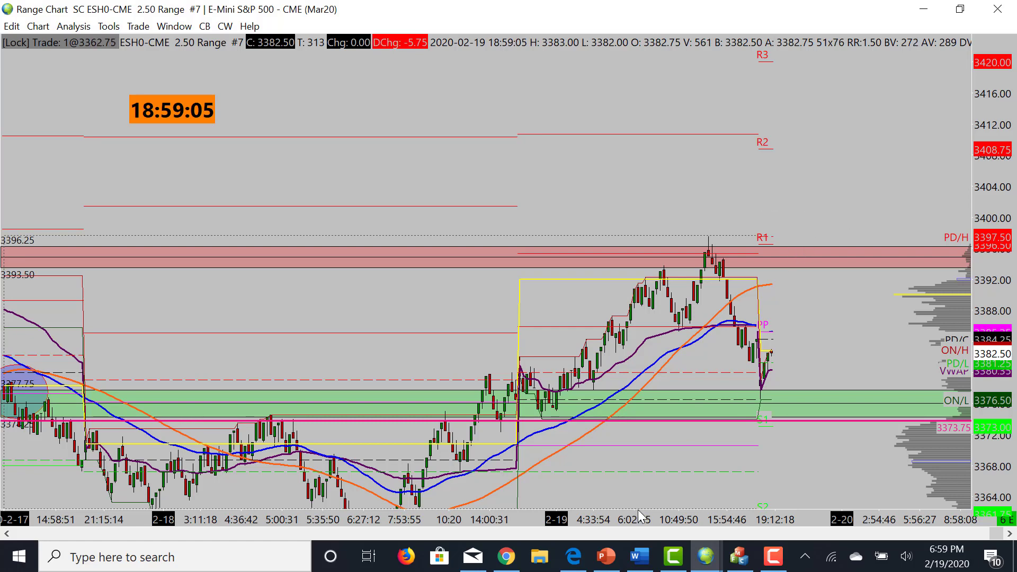
Review the studies over the sessions back to early February, and hide all studies.
key(Down)
key(Down)
key(Down)
key(Down)
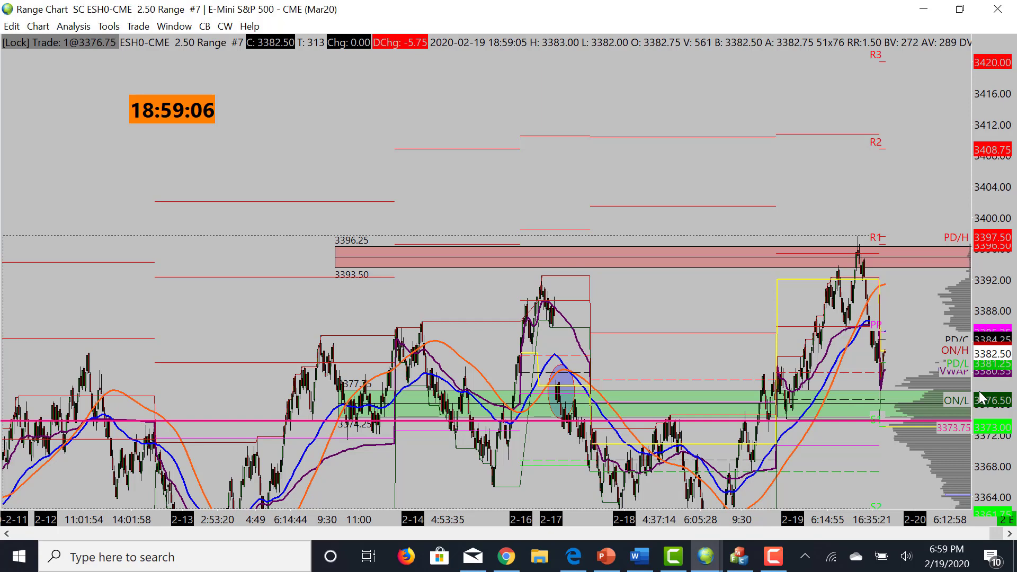
drag(998, 353, 999, 335)
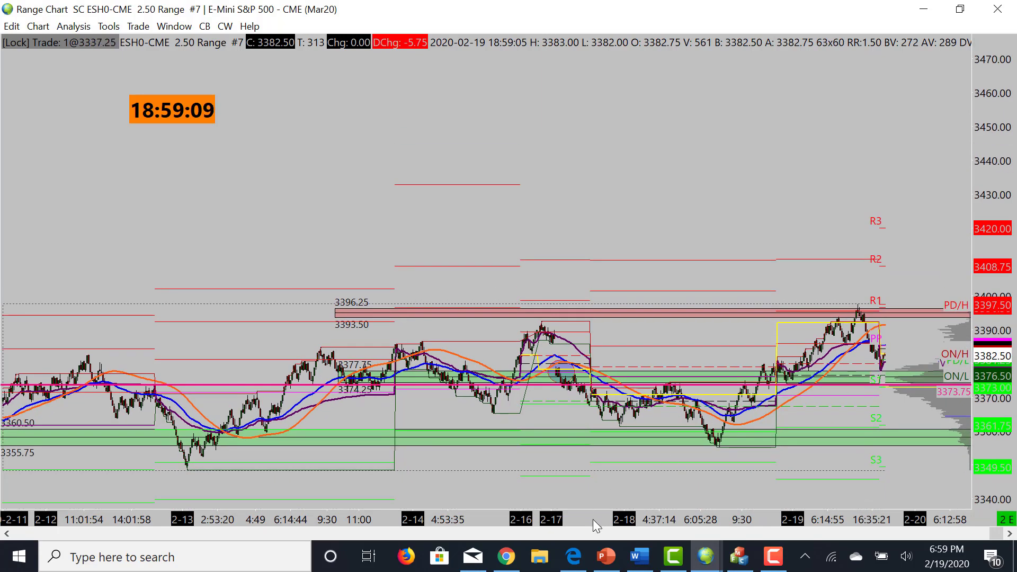
scroll(593, 516, down, 4)
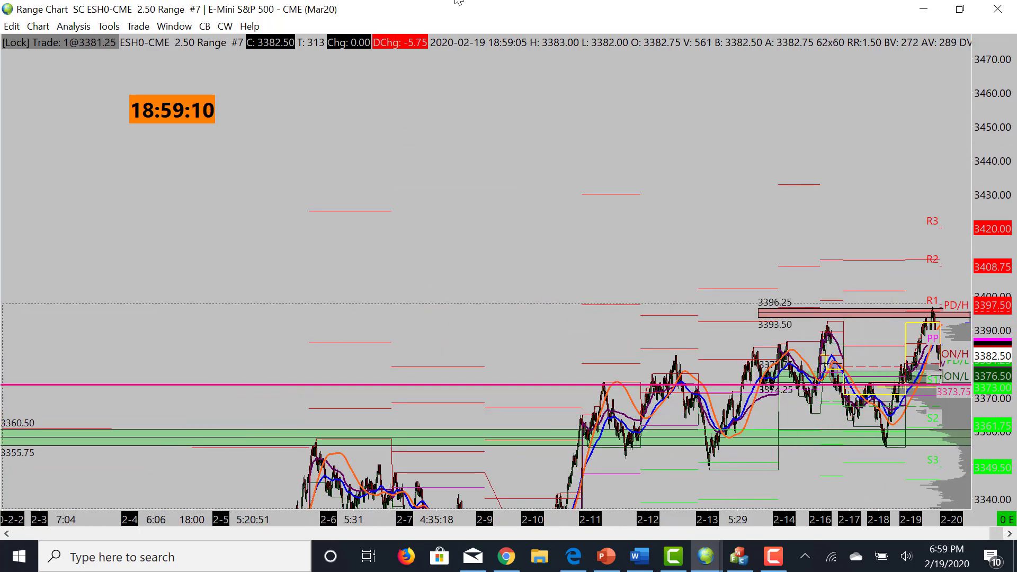
click(82, 28)
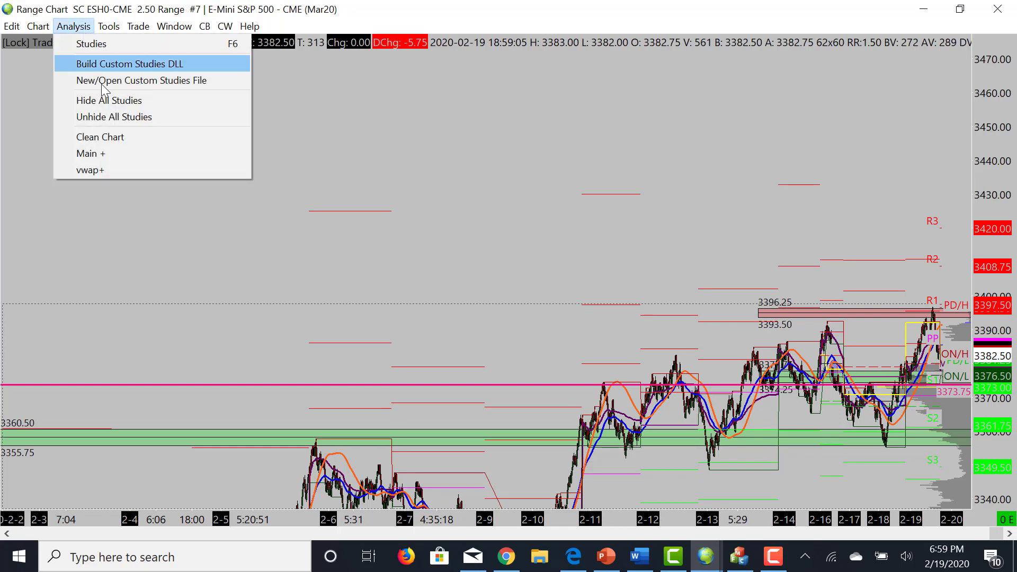
click(116, 102)
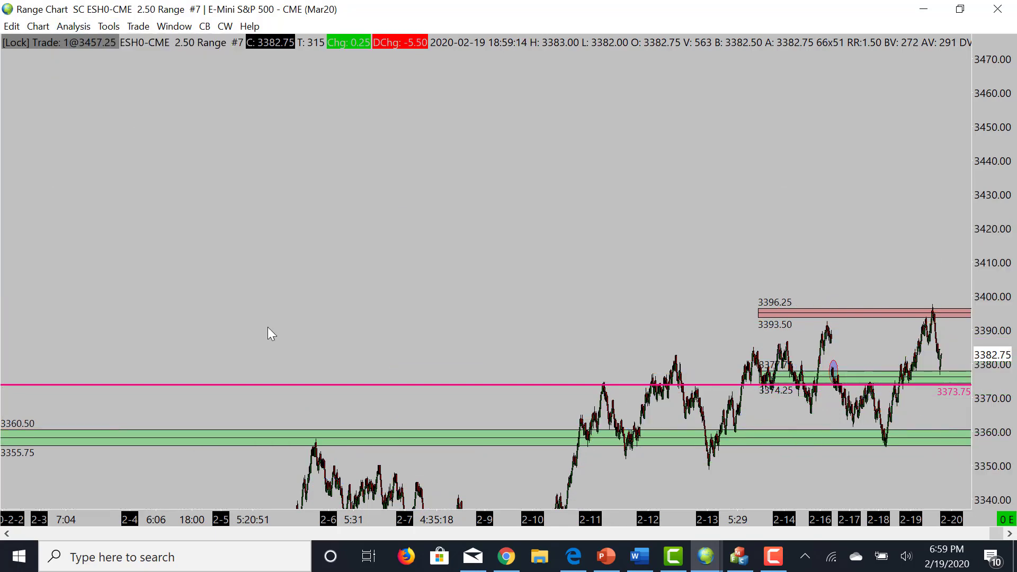
Examine the latest price action between the red zone and the two green zones at a closer scale.
drag(742, 517, 640, 512)
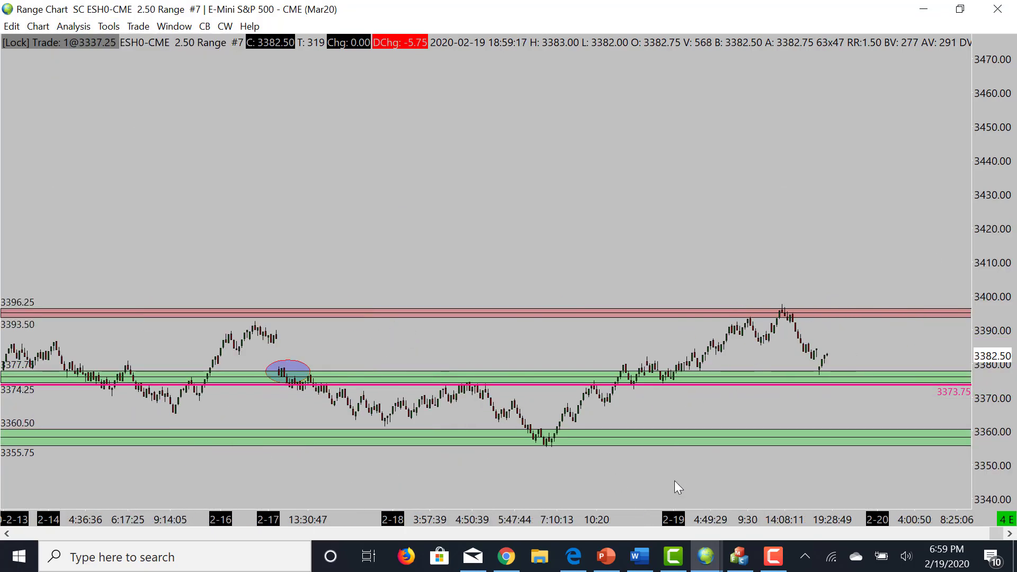
drag(1003, 324, 992, 348)
drag(710, 515, 651, 511)
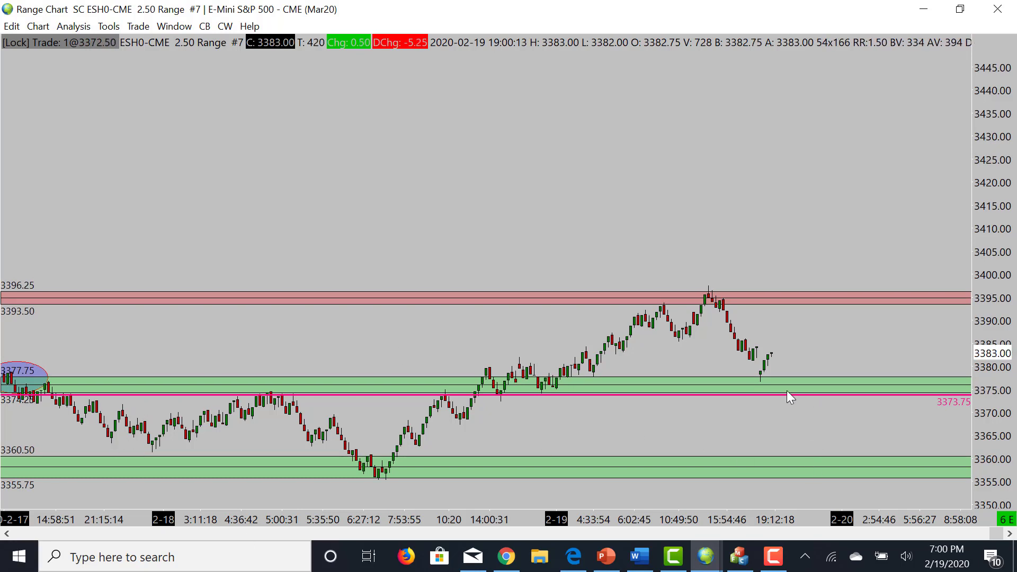
click(790, 357)
drag(614, 519, 668, 520)
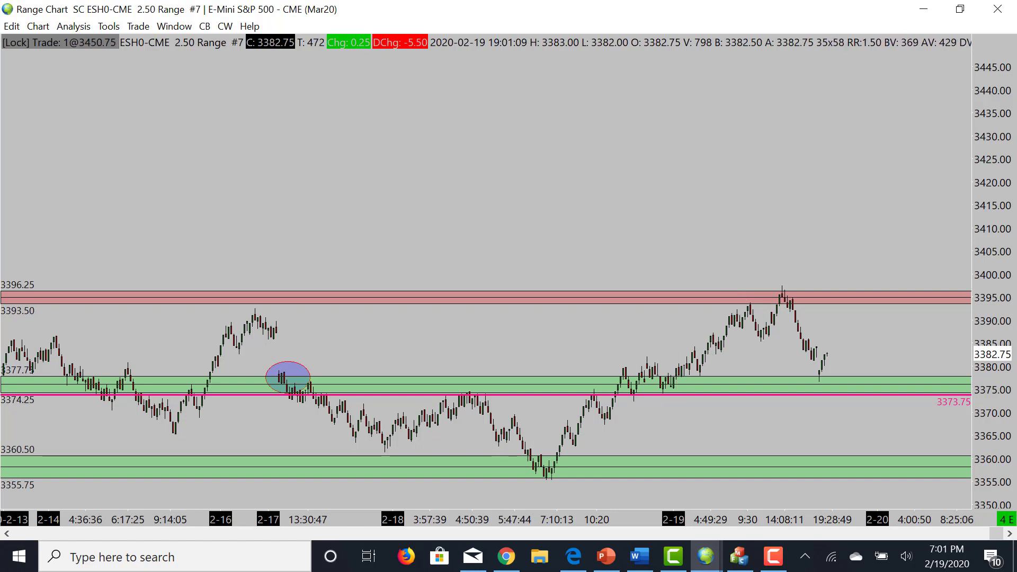
Bring the 1.00 Range ES chart window into view, maximize it, and enlarge its price scale around the zones.
drag(584, 118, 297, 101)
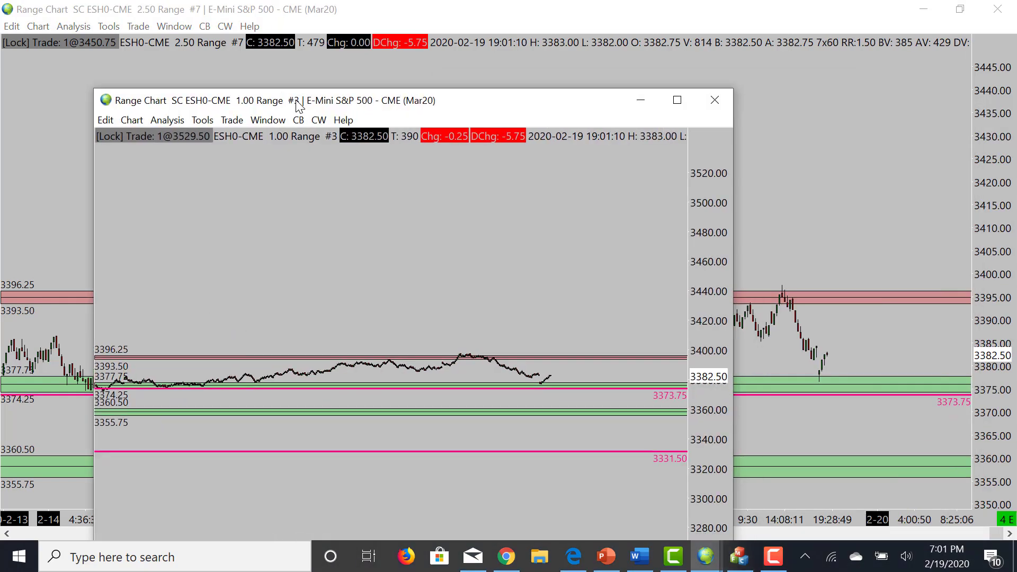
double_click(296, 101)
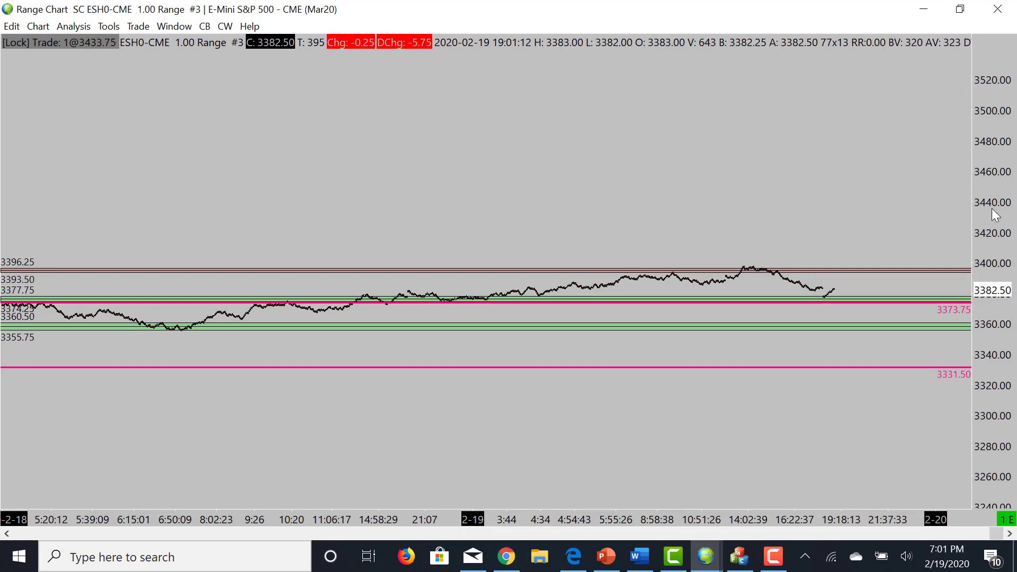
drag(992, 208, 1001, 257)
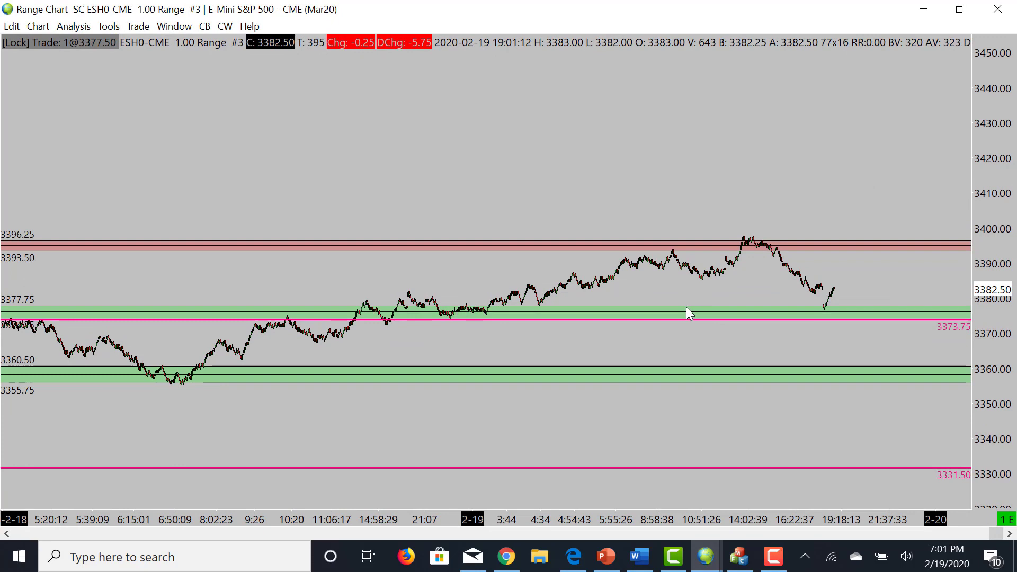
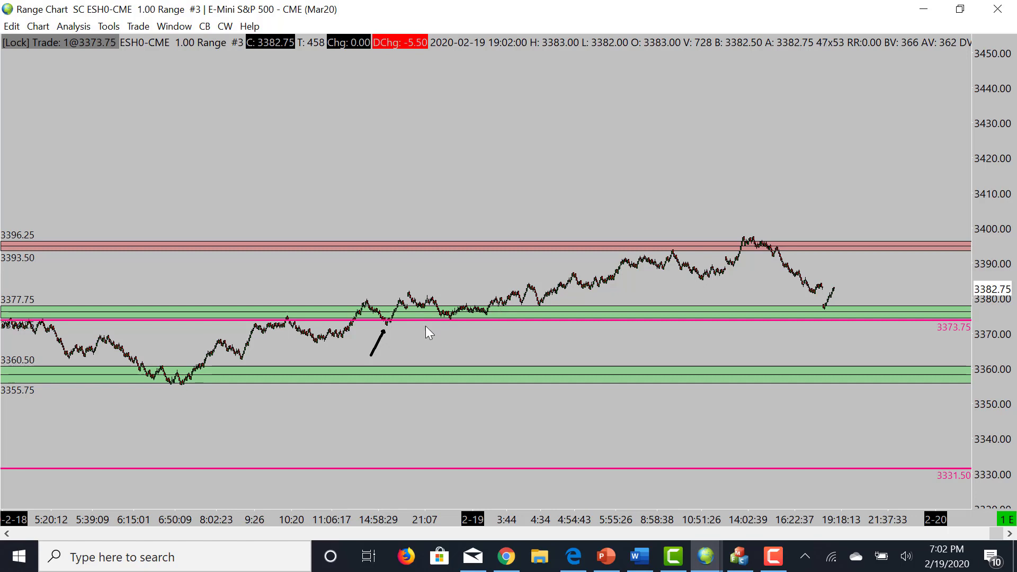
Draw arrows marking the two latest lows at the upper green zone and the two peaks above the red zone.
mouse_move(440, 319)
mouse_down()
mouse_move(413, 350)
mouse_move(474, 316)
mouse_up()
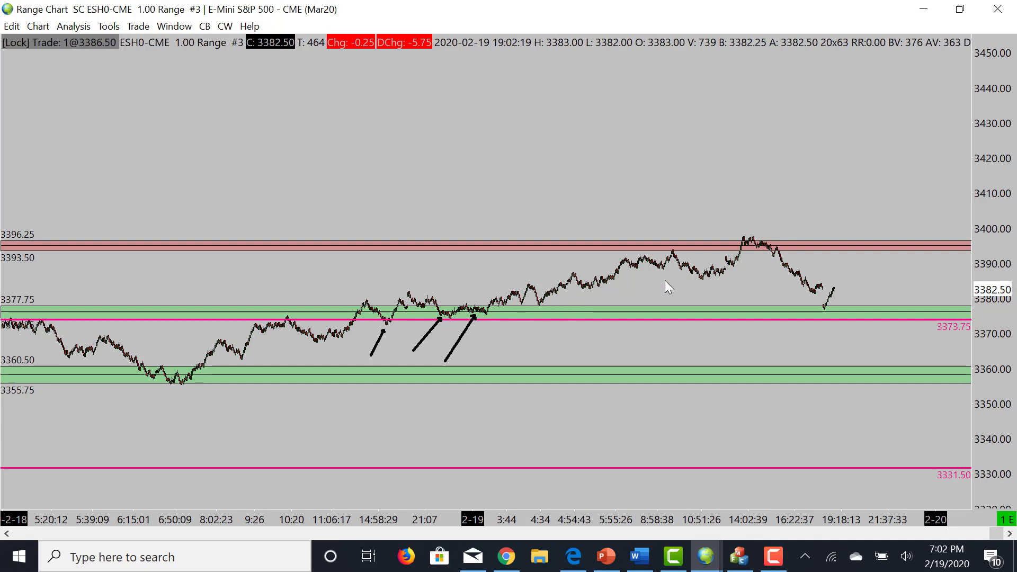
drag(723, 202, 788, 193)
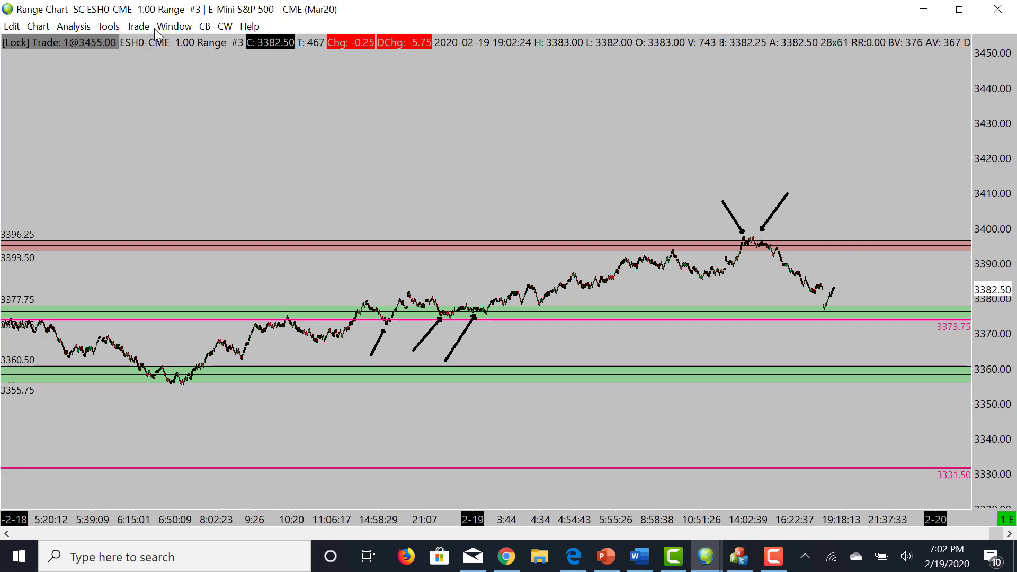
click(99, 27)
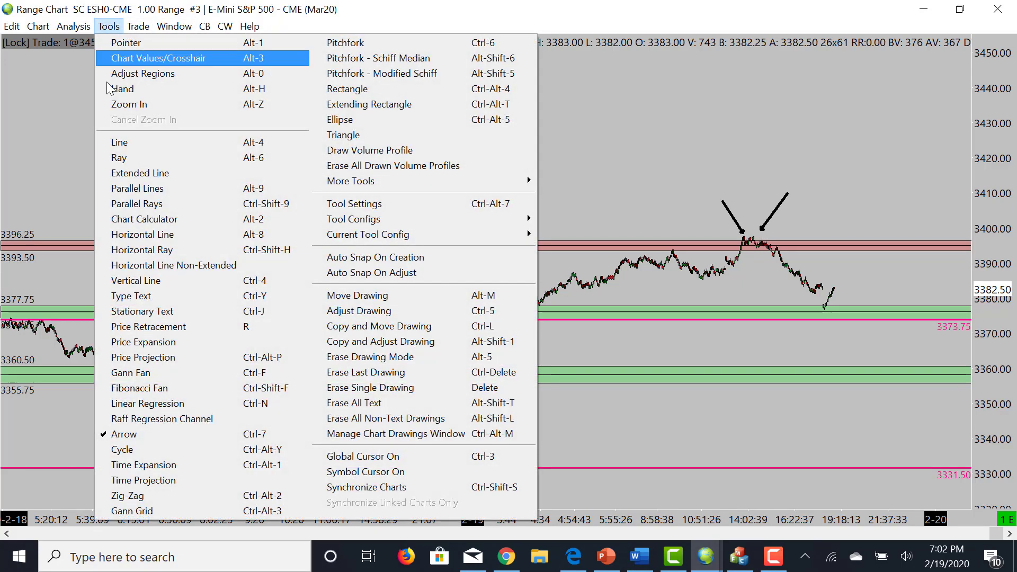
click(173, 239)
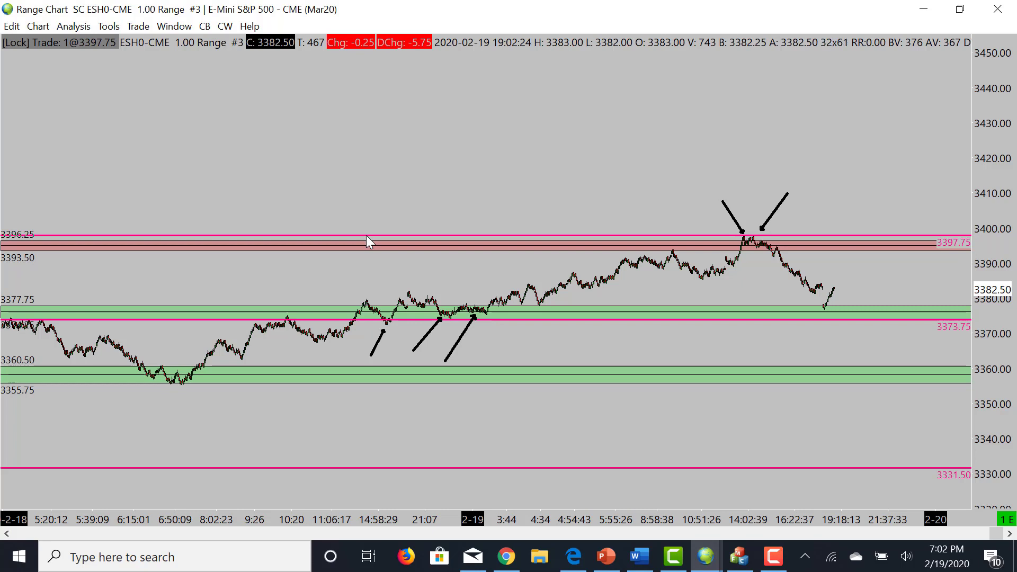
key(Escape)
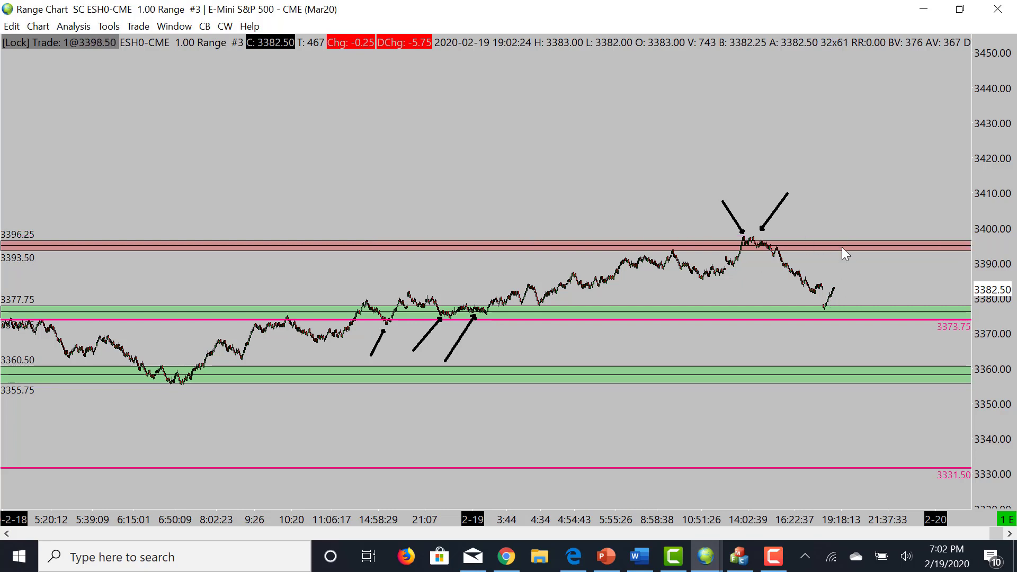
Draw connected arrows from about 3383.50 down into the upper green zone, back to about 3382, and down to about 3374.50.
key(Up)
key(Up)
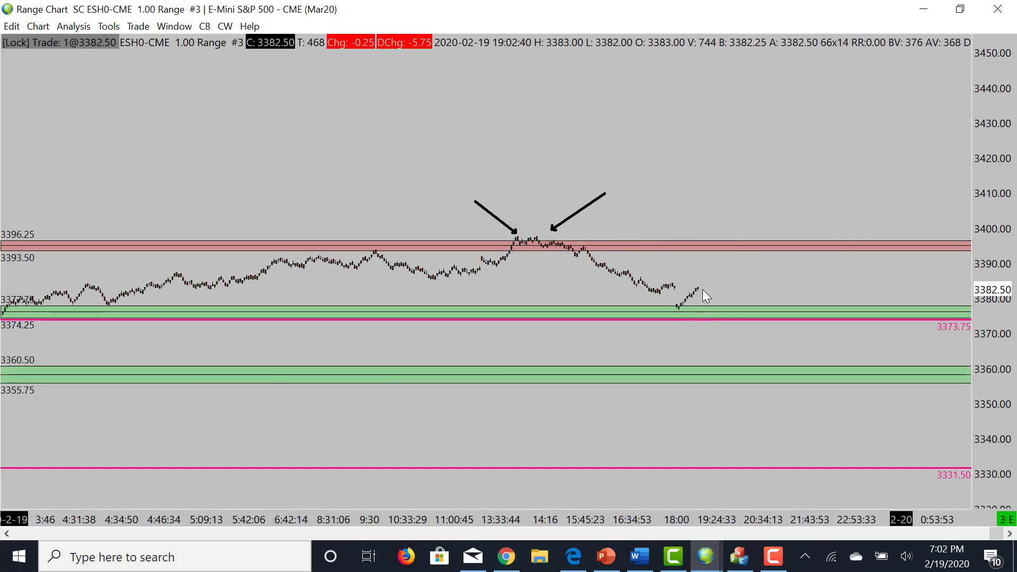
click(109, 26)
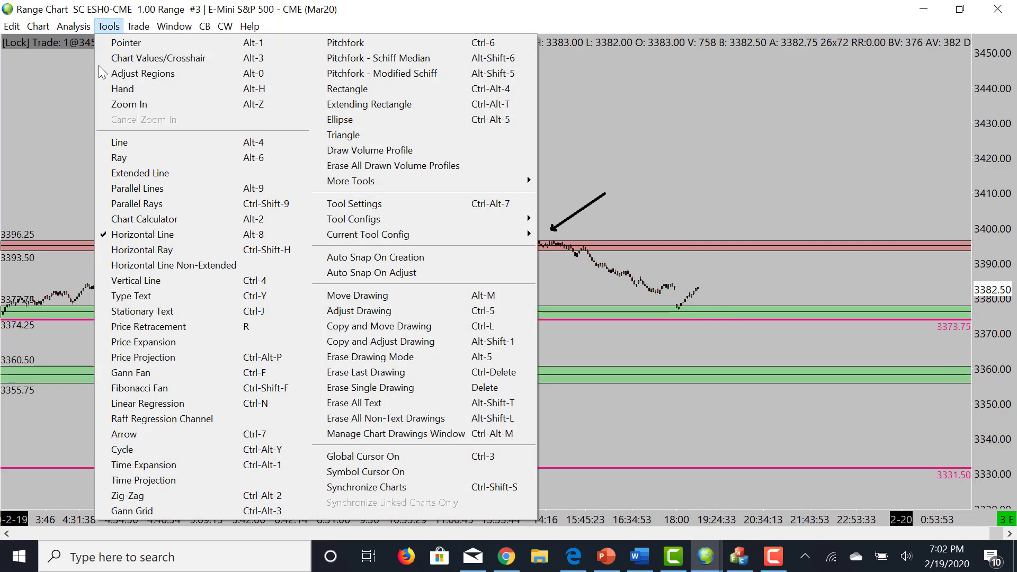
click(152, 434)
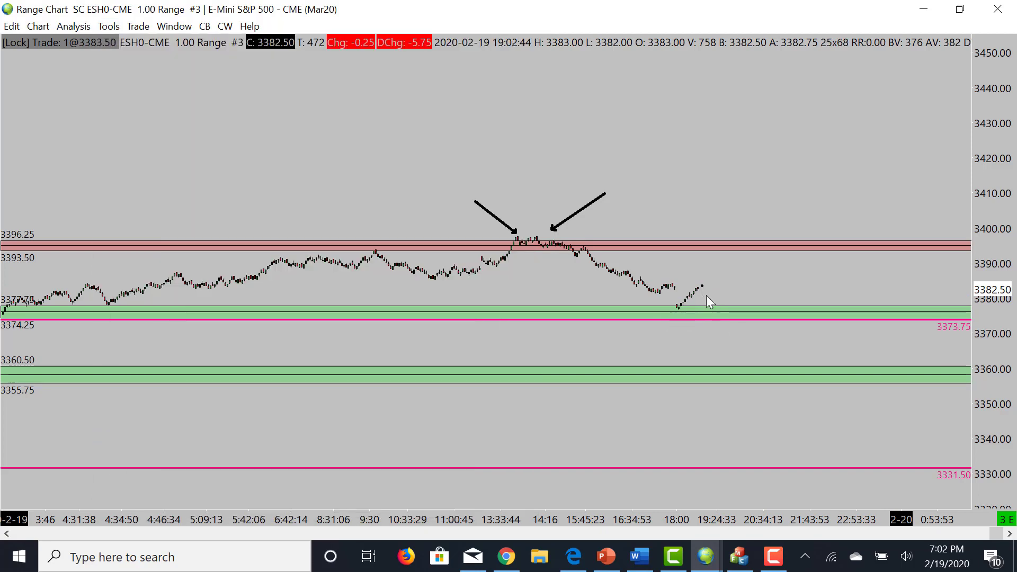
click(719, 312)
click(726, 289)
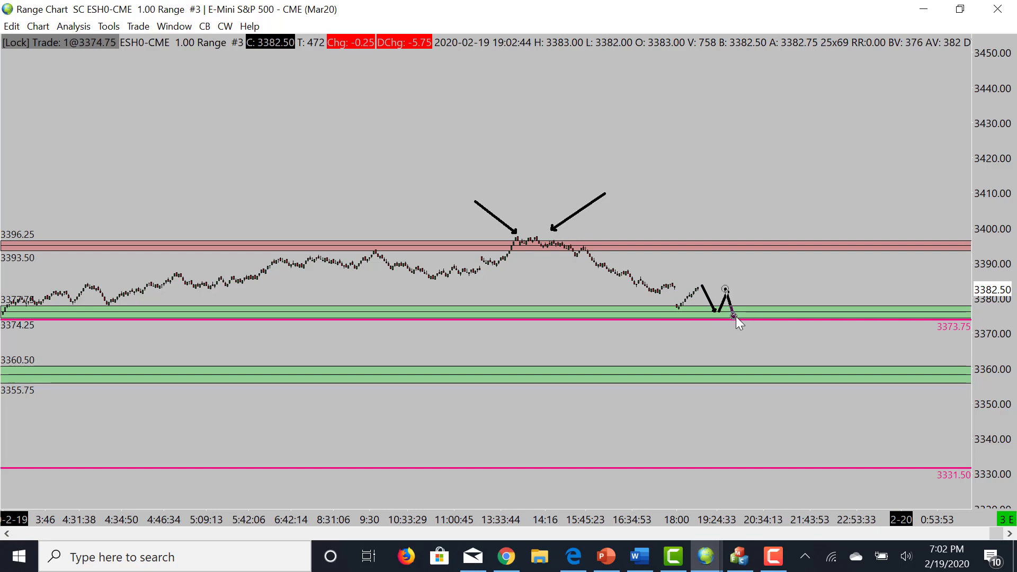
click(739, 316)
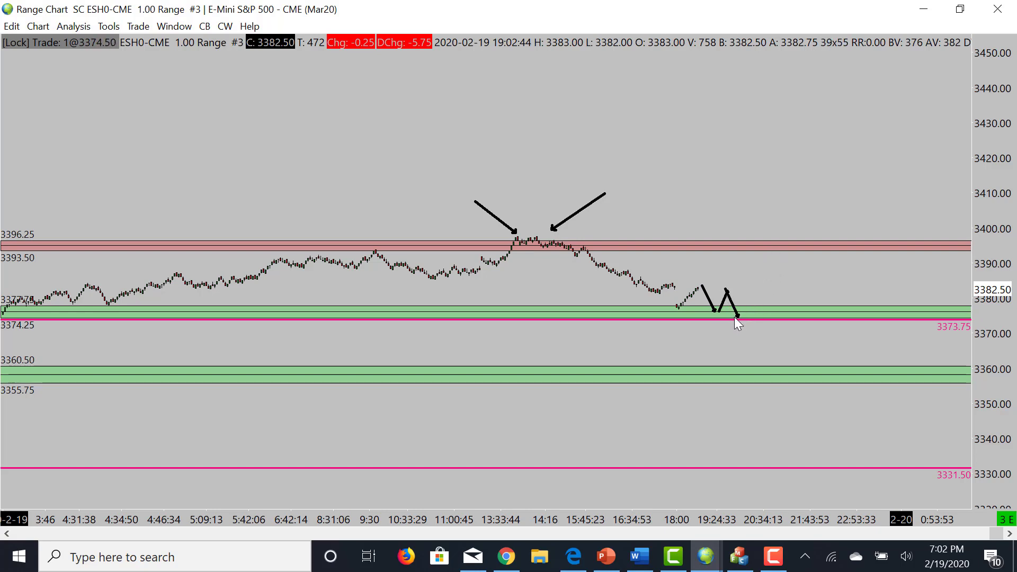
Extend the arrow path to about 3368, zigzag it back into the upper green zone, and end it at the lower green zone's bottom edge.
click(759, 341)
click(770, 313)
click(778, 338)
click(793, 306)
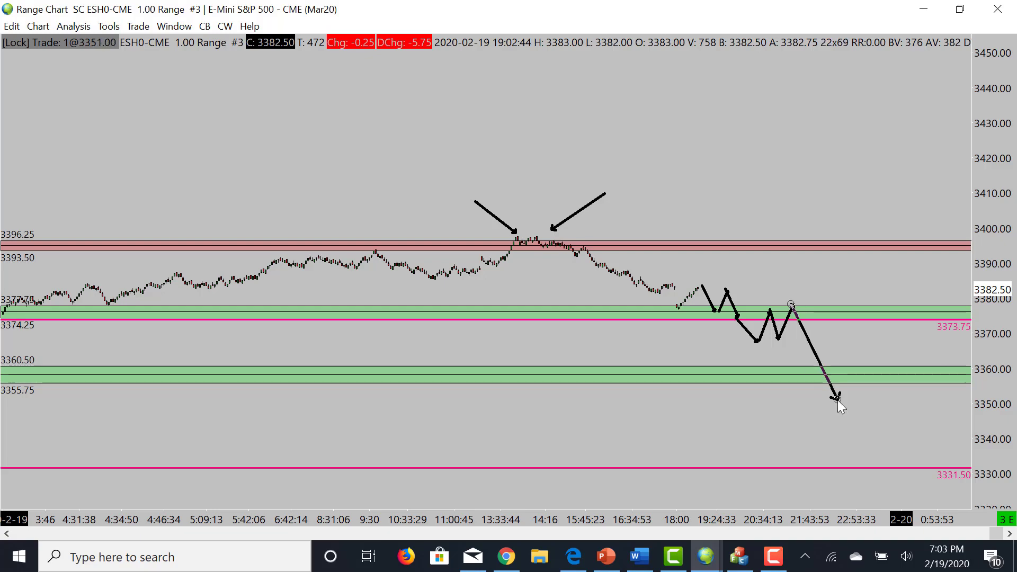
click(826, 383)
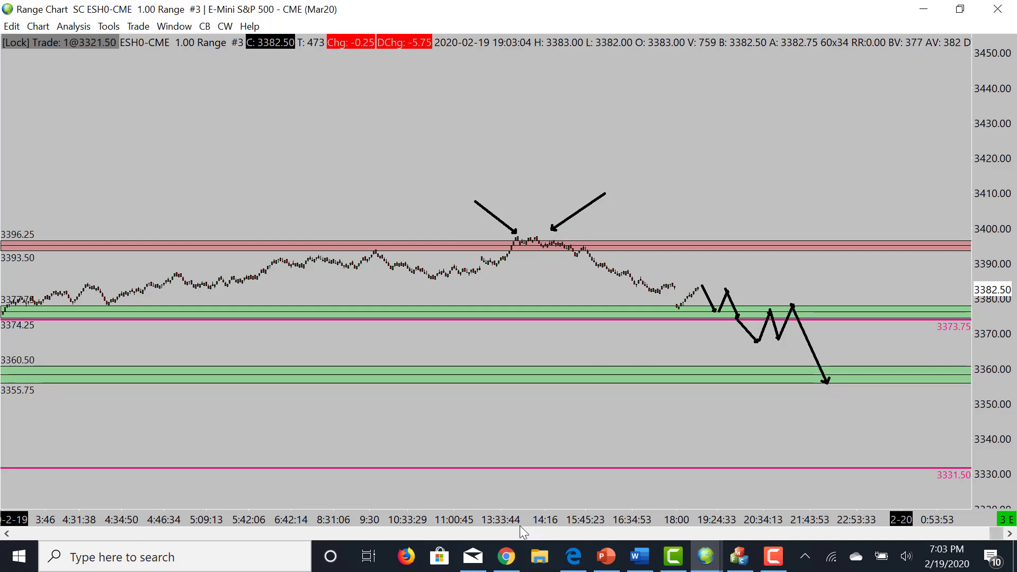
Draw an alternative arrow path rebounding from the upper green zone, and delete its last arrow toward about 3391.
drag(526, 518, 602, 519)
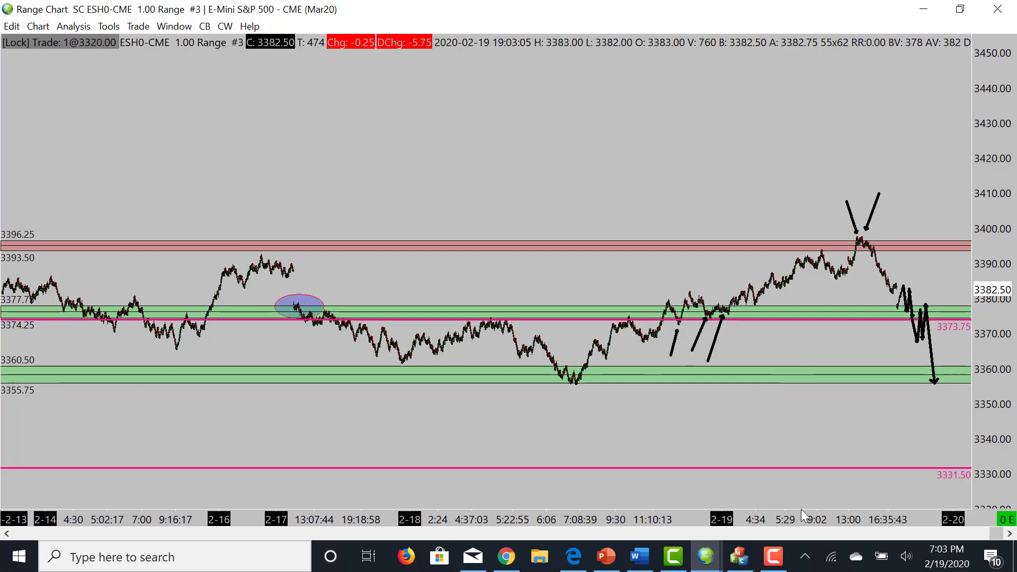
drag(801, 509, 740, 505)
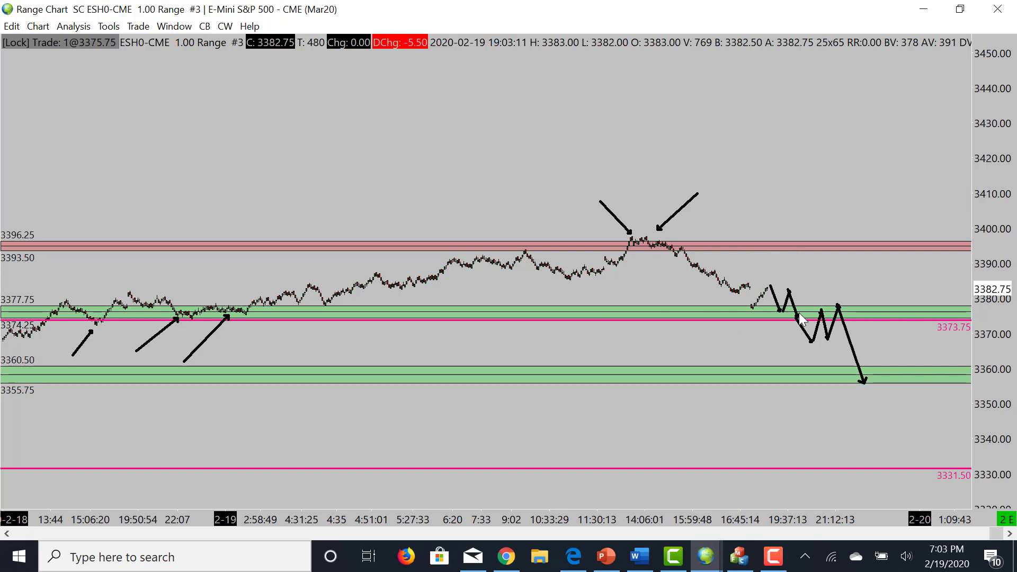
mouse_move(800, 313)
mouse_down()
mouse_move(814, 297)
mouse_move(821, 313)
mouse_move(845, 258)
mouse_up()
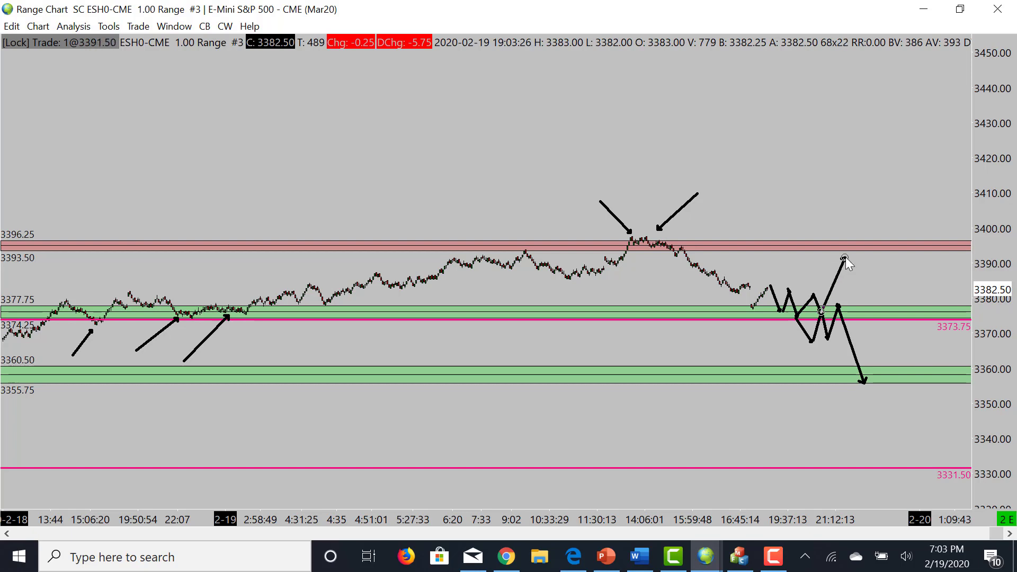
key(Delete)
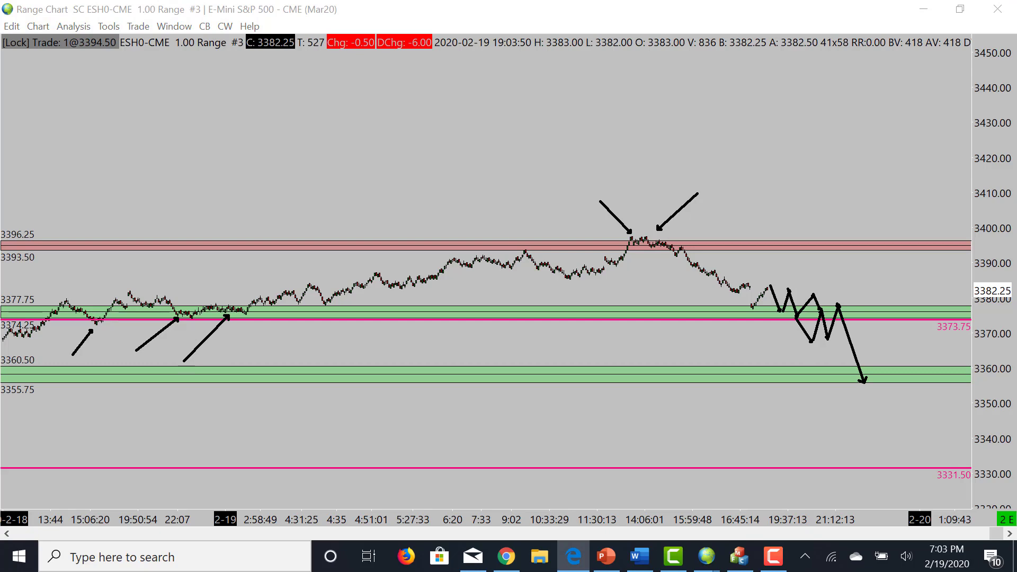
Bring the 1.0 Range Gold GCJ0-COMEX chart window into view, maximize it, and enlarge its price scale around the zones.
drag(1016, 56, 445, 83)
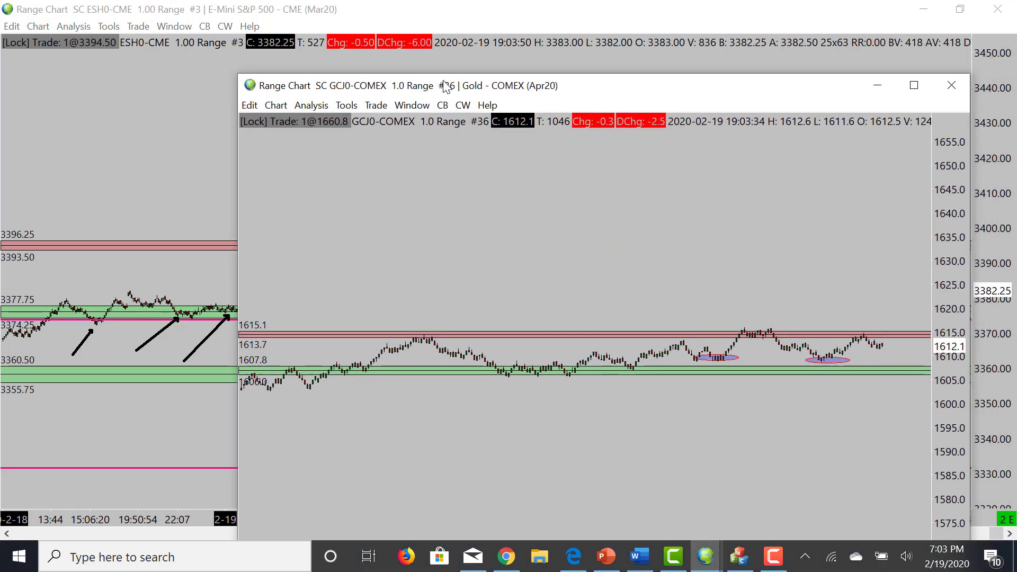
double_click(444, 82)
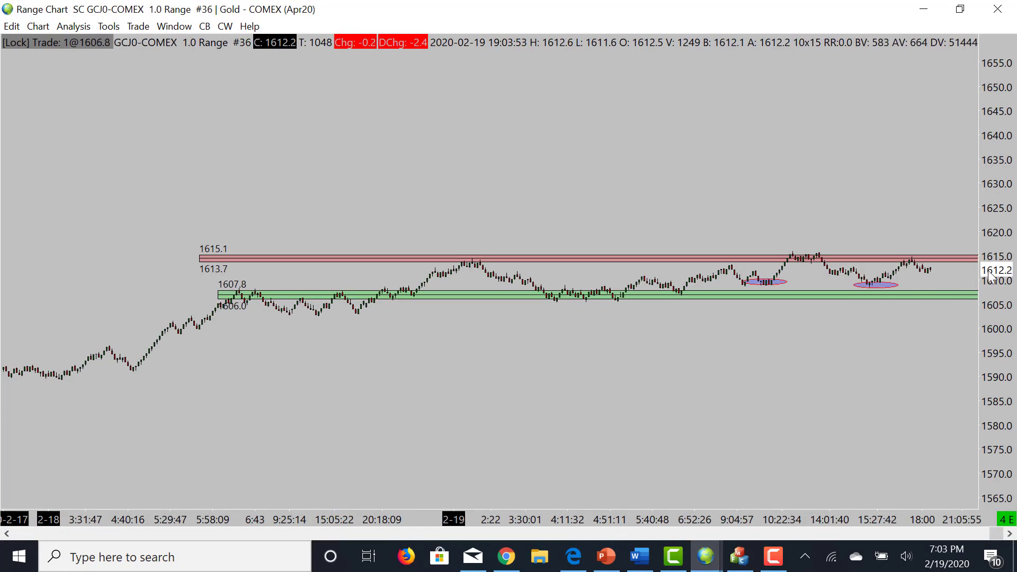
drag(1002, 251, 999, 289)
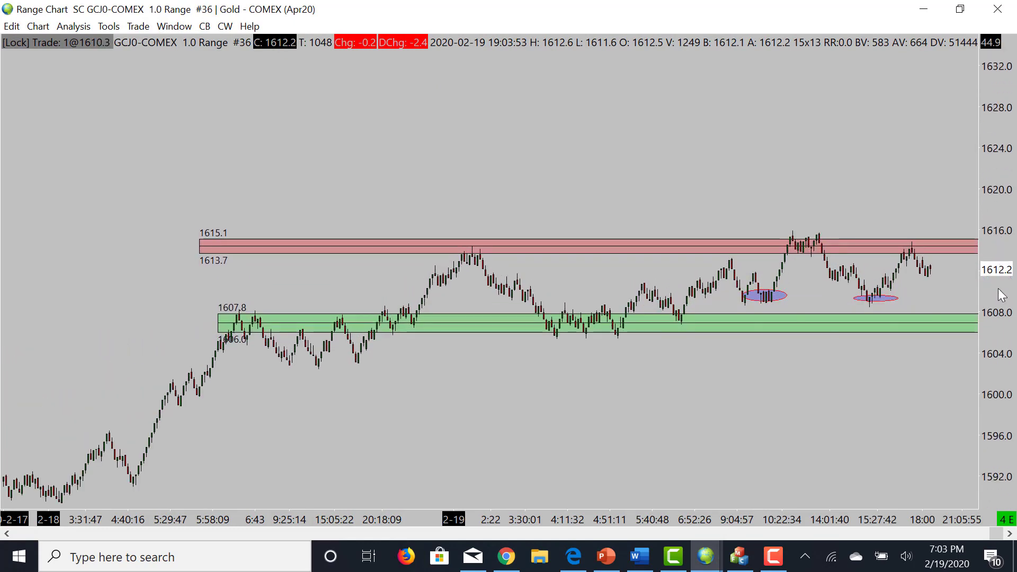
Draw two arrows pointing down at the first peak above the red zone and at the latest peak within it.
drag(729, 196, 780, 230)
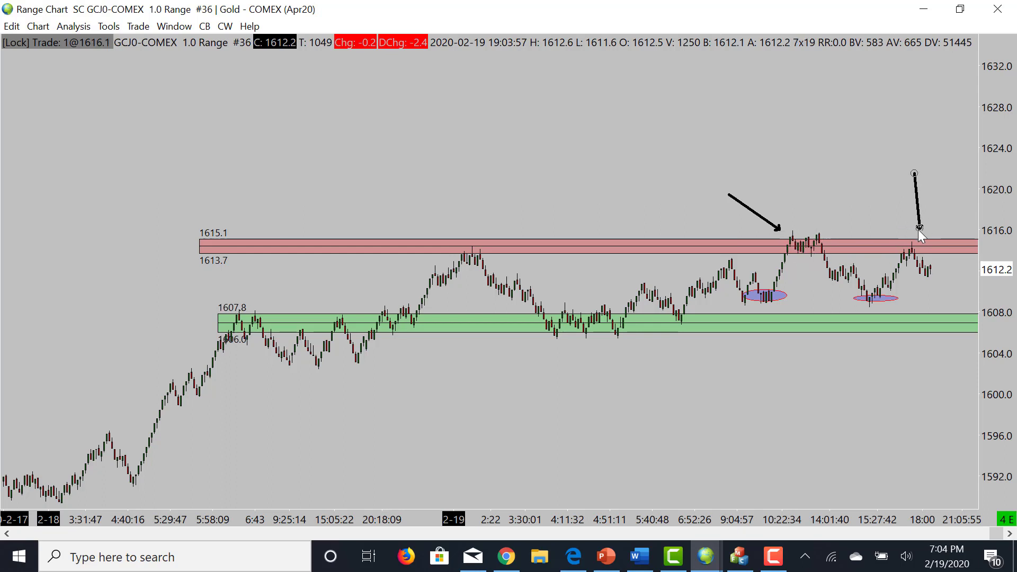
click(917, 230)
Draw projection arrows rising from about 1610 into the red zone and dropping back to about 1609.
drag(999, 340, 999, 408)
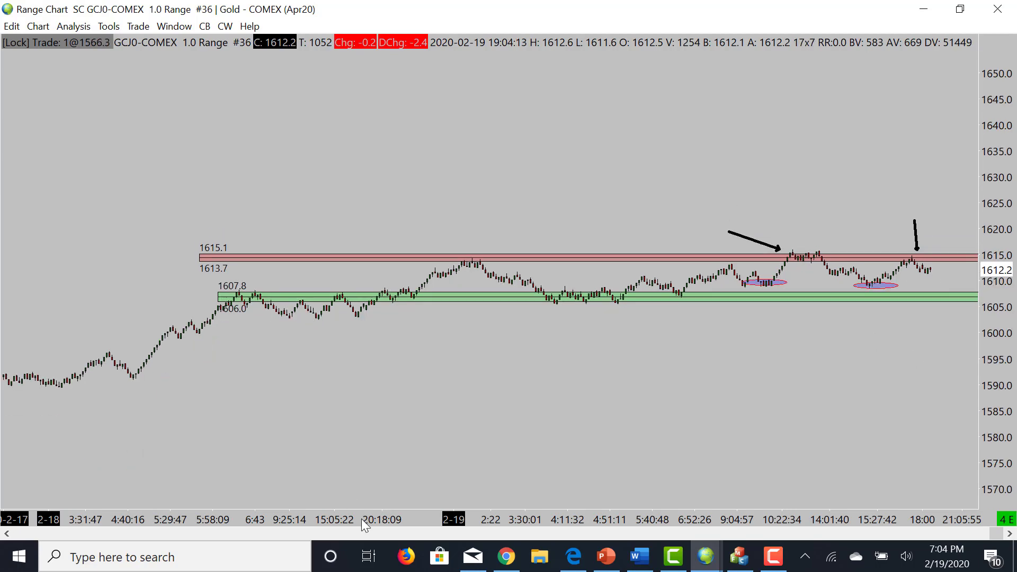
drag(361, 520, 375, 504)
drag(989, 223, 991, 159)
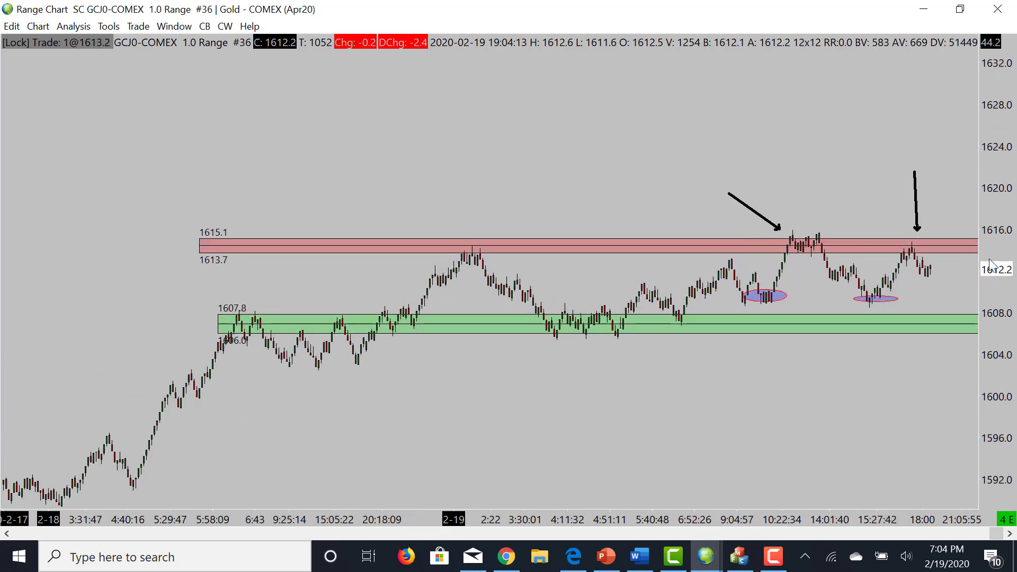
drag(757, 520, 711, 516)
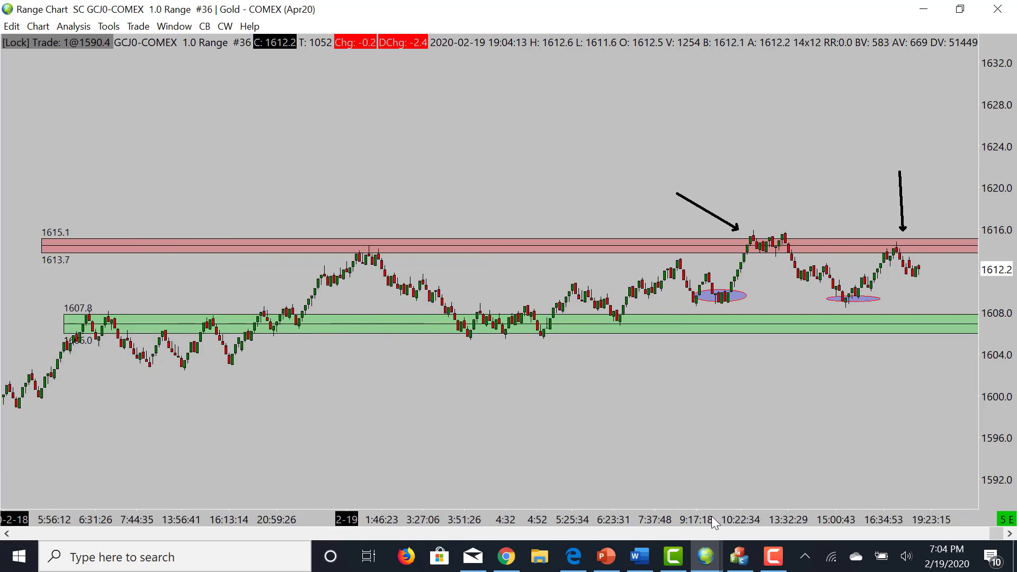
drag(898, 292, 920, 247)
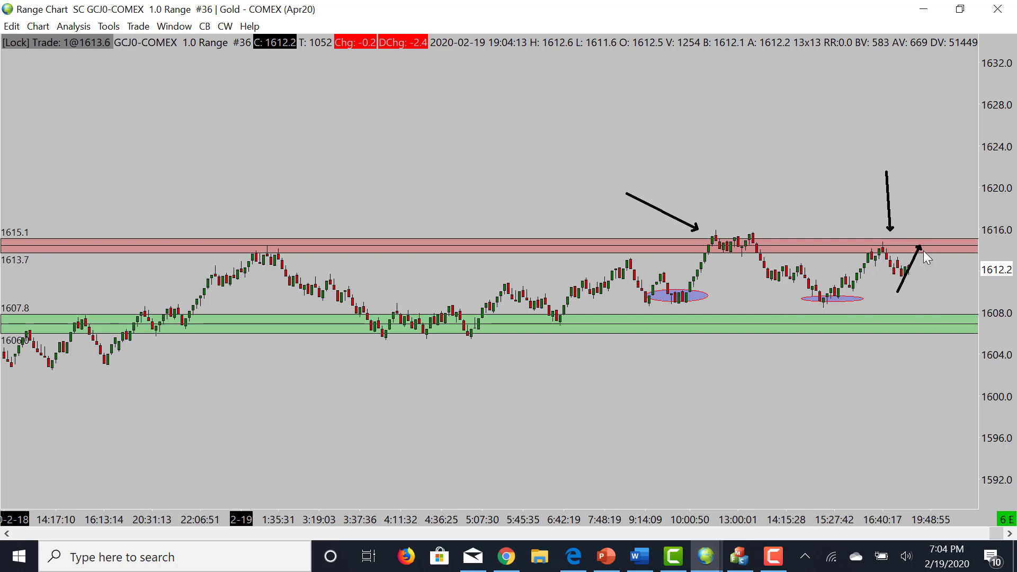
drag(917, 247, 923, 301)
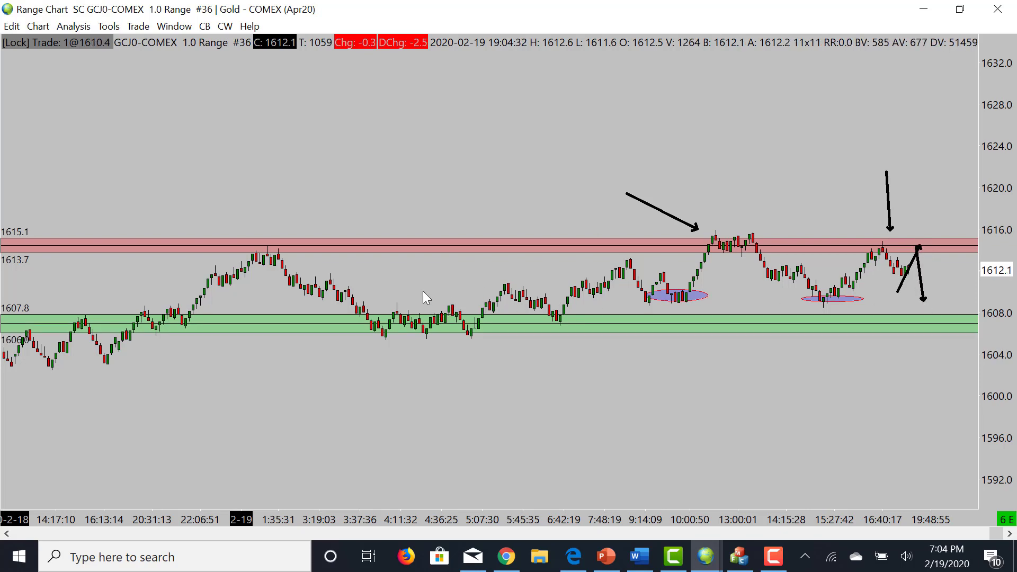
Draw two near-horizontal arrows at about 1609.5, each pointing at one of the blue ellipses marking the lows.
drag(416, 293, 702, 286)
key(Delete)
drag(463, 295, 631, 295)
click(727, 300)
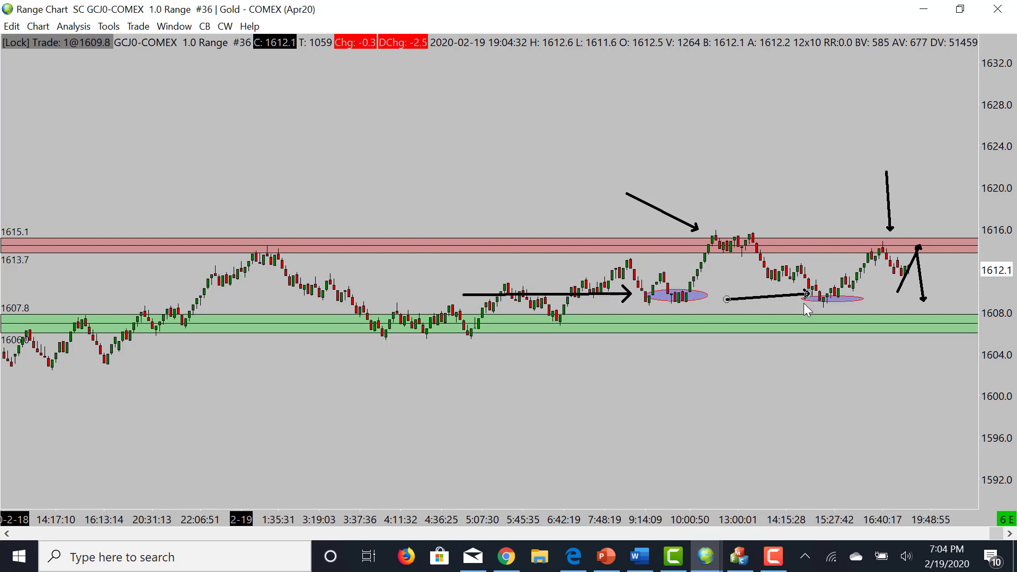
drag(803, 303, 809, 299)
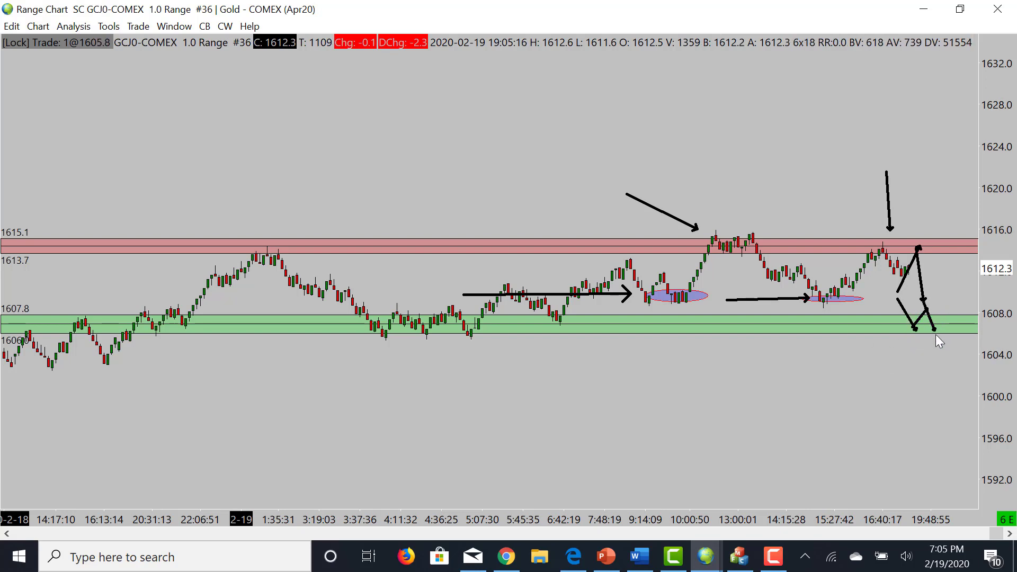
Draw an arrow rising from the green zone's bottom to about 1611, and erase all projection arrows and the arrow above the latest peak.
drag(933, 333, 951, 285)
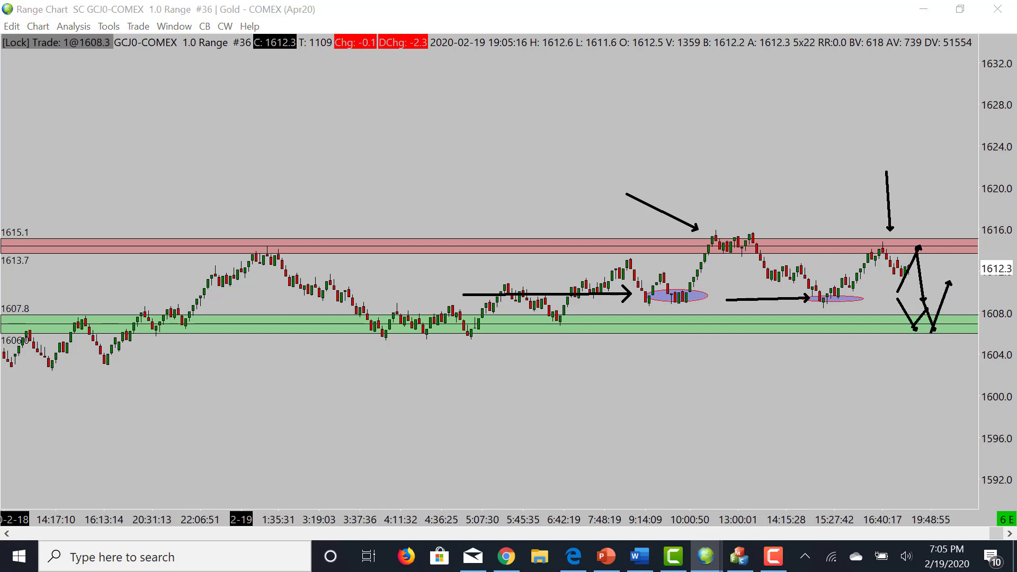
key(ctrl+z)
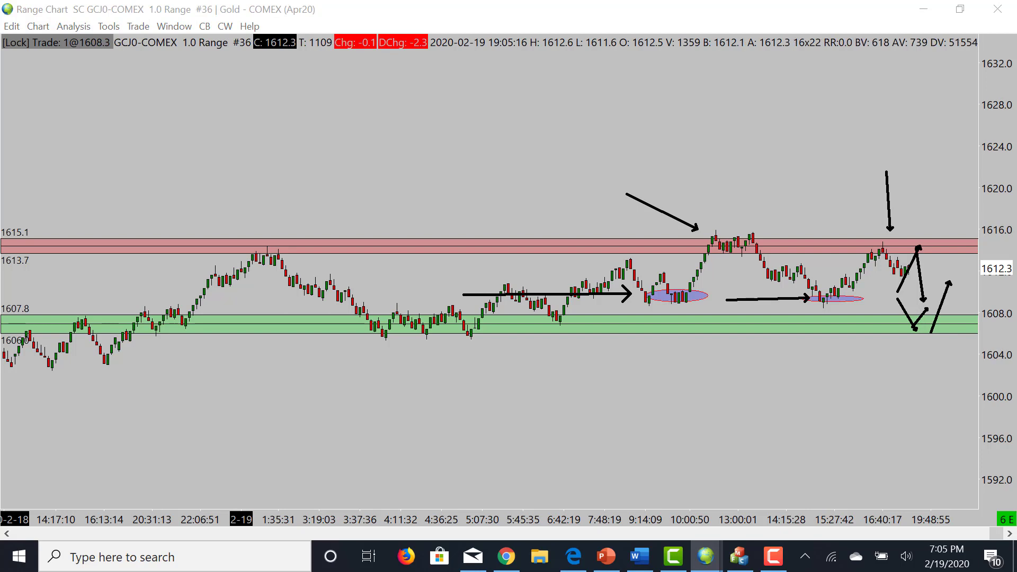
key(ctrl+z)
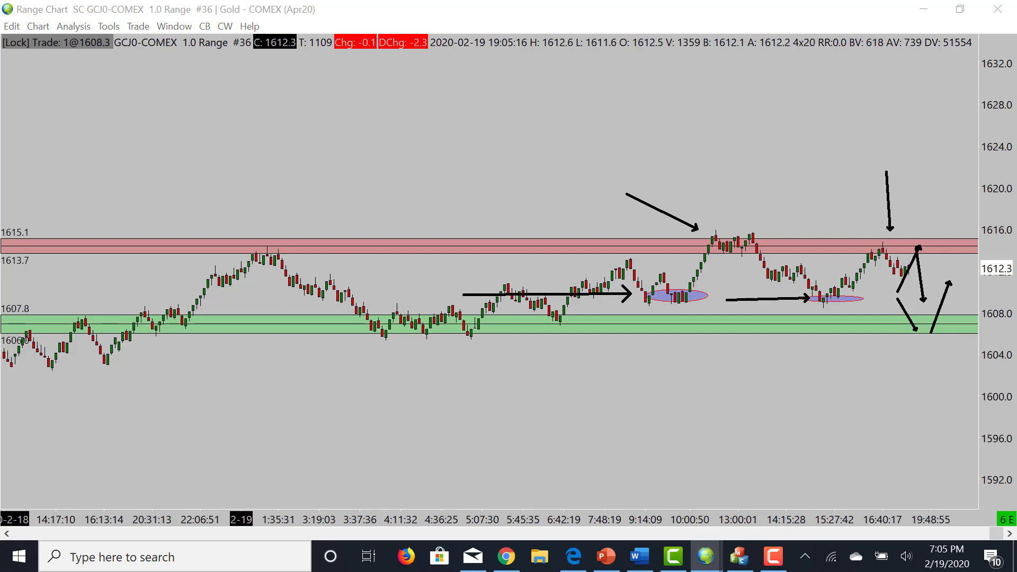
key(ctrl+z)
key(Delete)
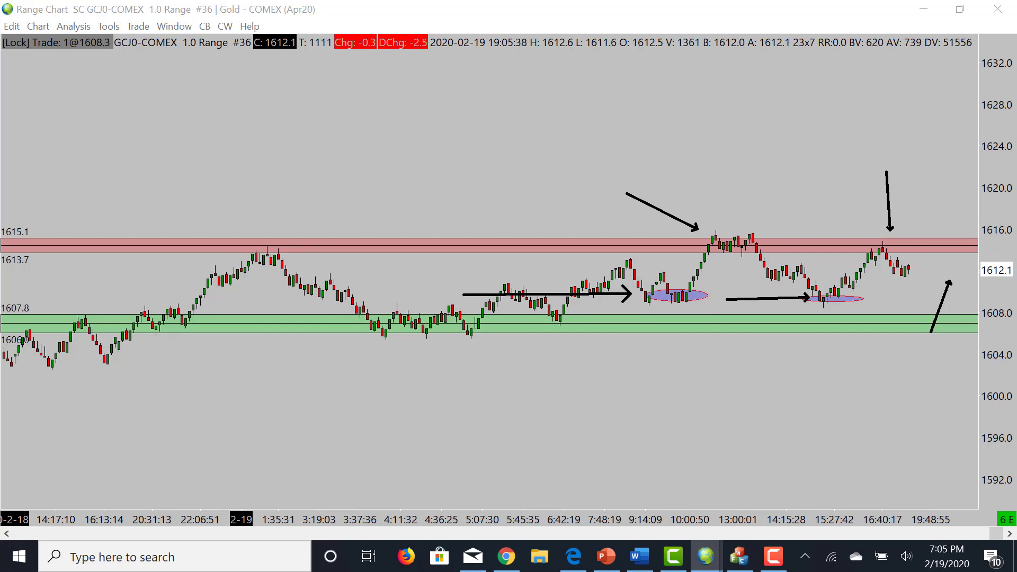
key(ctrl+z)
key(ctrl+z)
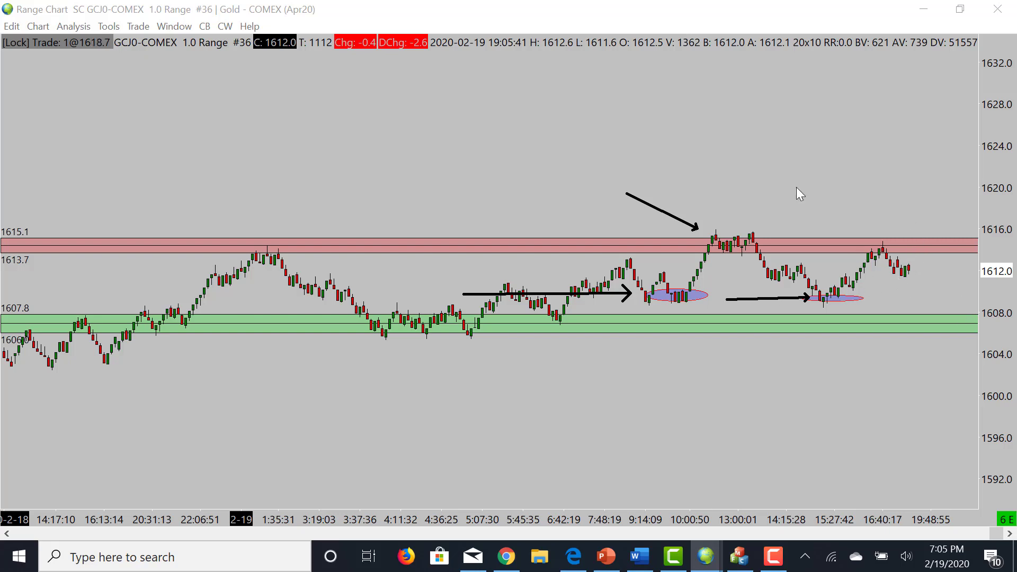
Try a long horizontal arrow at about 1620 above the red zone, and erase it.
drag(685, 189, 907, 189)
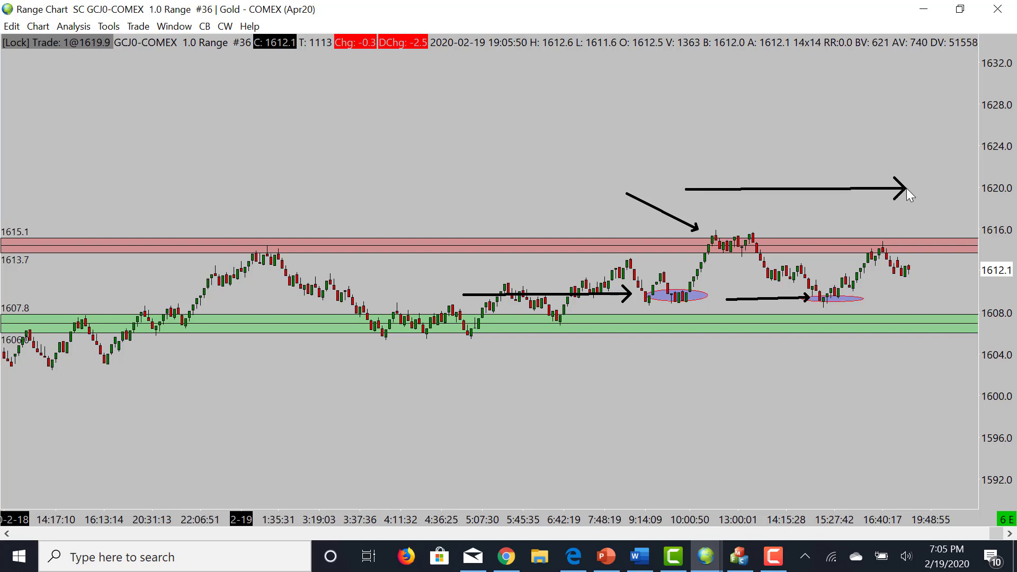
right_click(800, 189)
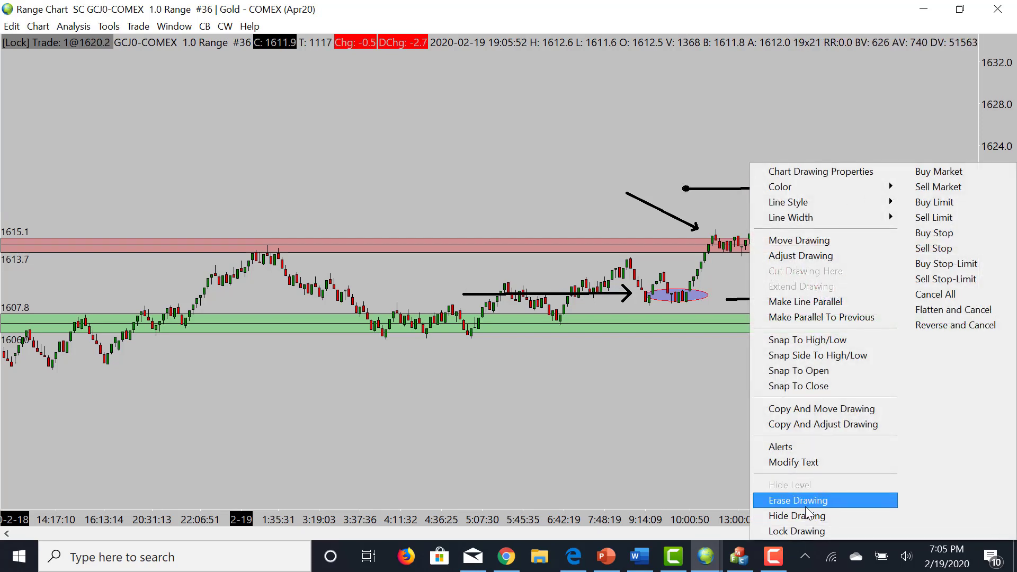
click(804, 503)
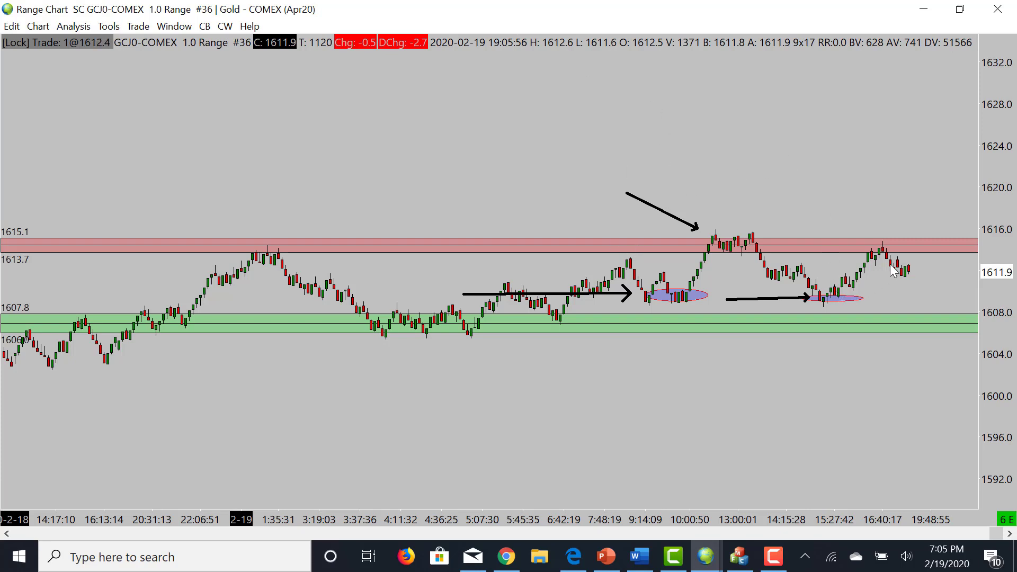
Try short projection arrows from the latest Gold price up above the red zone and down into the green zone, and erase them.
drag(908, 276, 927, 248)
drag(488, 521, 590, 503)
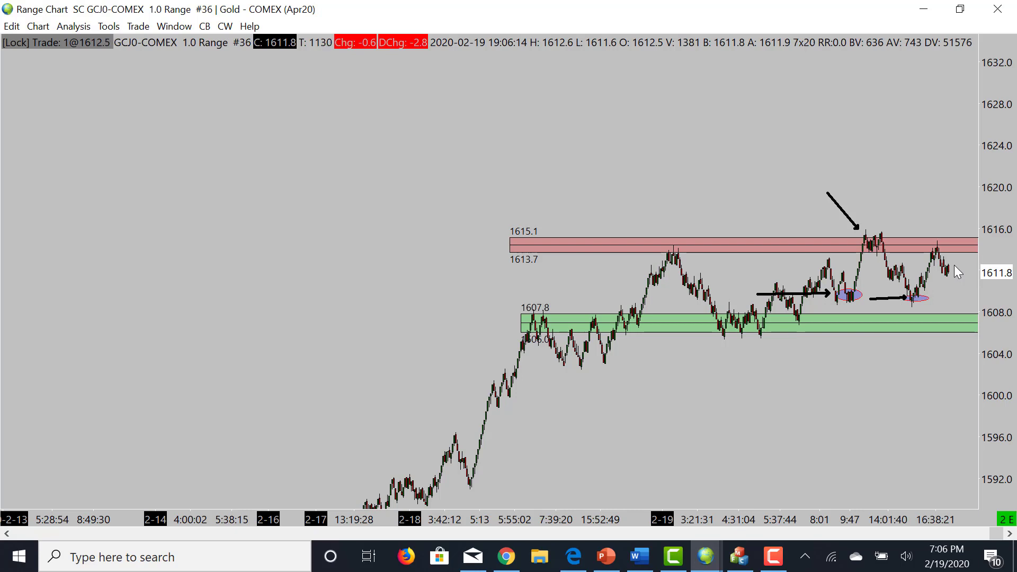
drag(948, 271, 963, 213)
key(Delete)
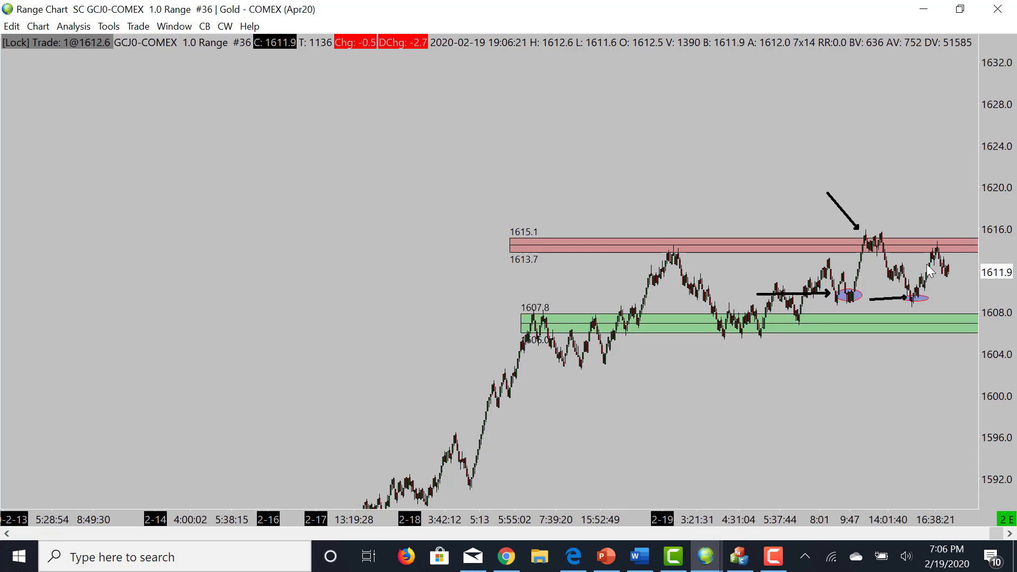
drag(927, 261, 937, 331)
key(Delete)
Mark the levels at about 1603 and 1591 with horizontal arrows, and connect them with a downward arrow.
drag(526, 370, 583, 370)
drag(494, 363, 956, 363)
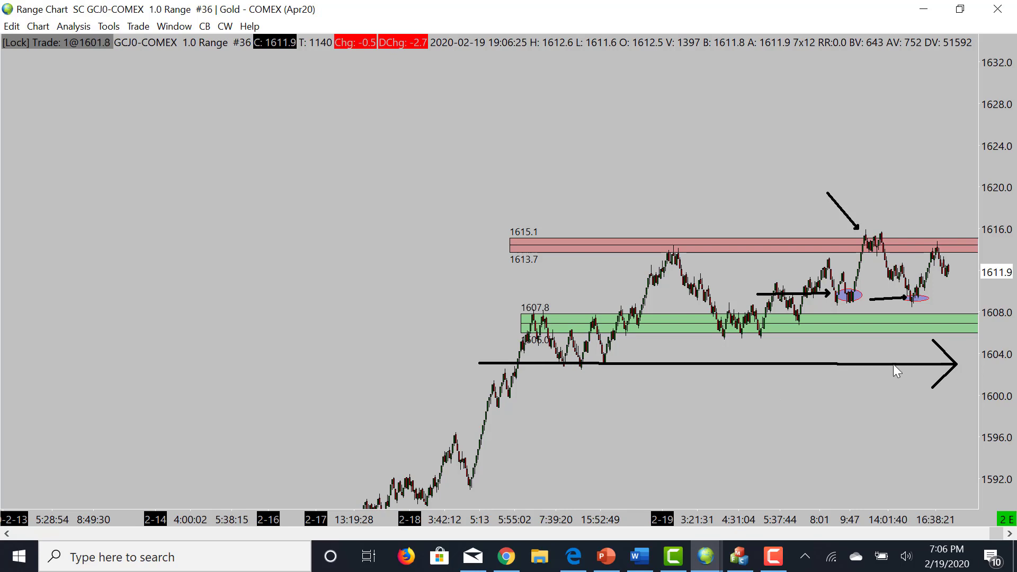
mouse_move(894, 364)
mouse_down()
mouse_move(931, 431)
mouse_move(925, 498)
mouse_up()
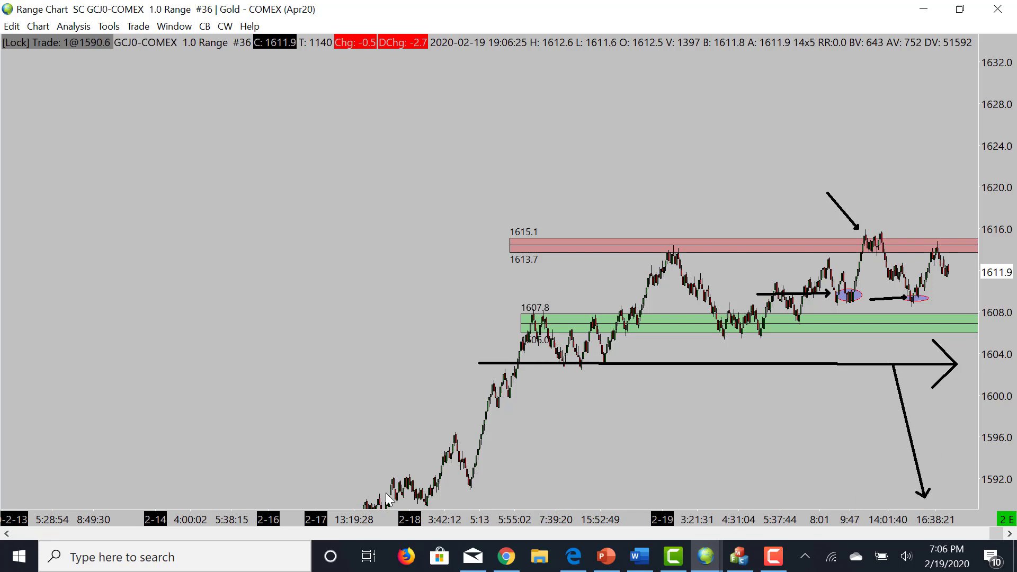
drag(387, 494, 543, 492)
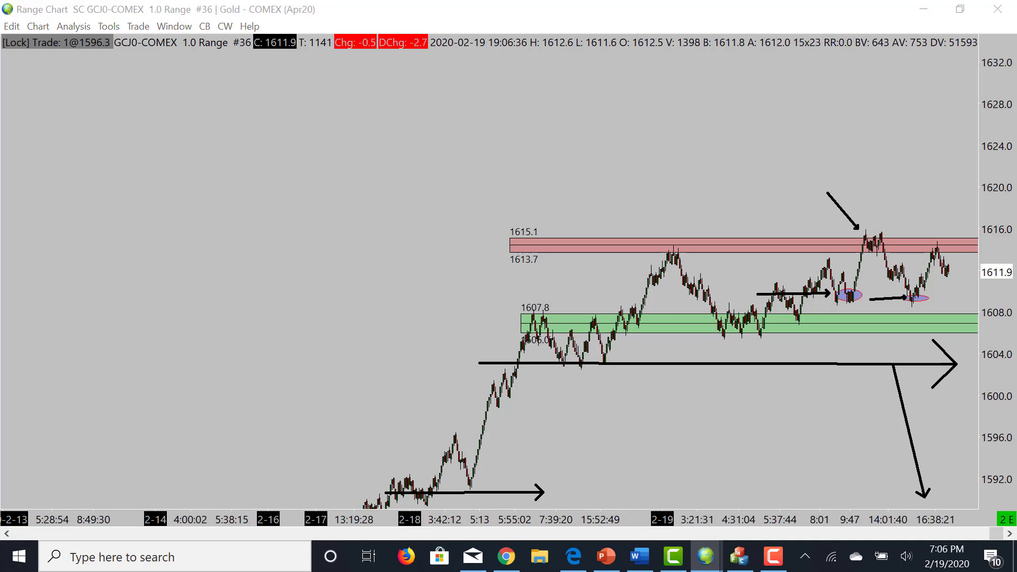
Bring up the 0.4 Range Gold chart maximized, and widen its visible time and price range.
drag(1016, 128, 574, 129)
double_click(574, 128)
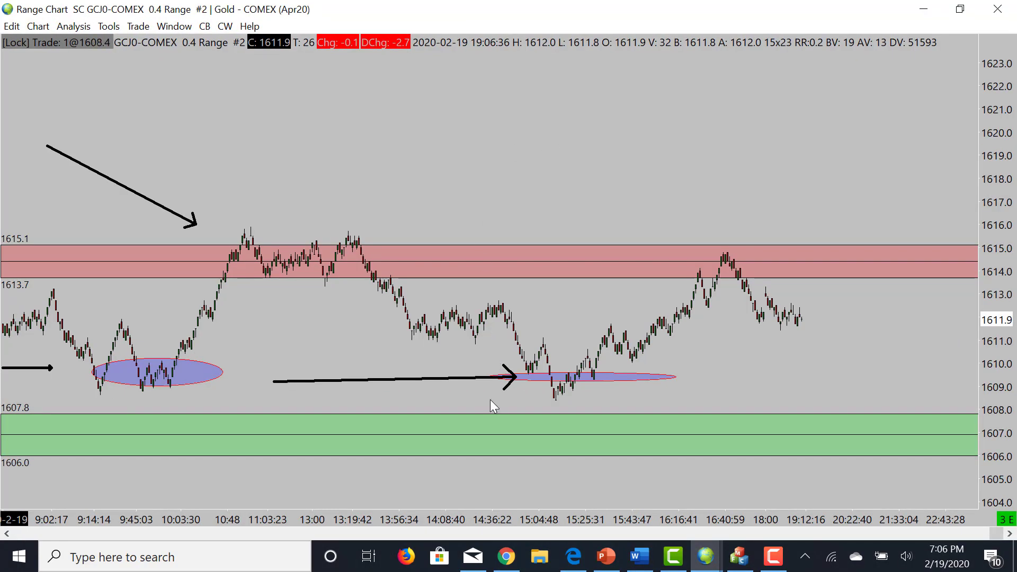
drag(405, 523, 460, 517)
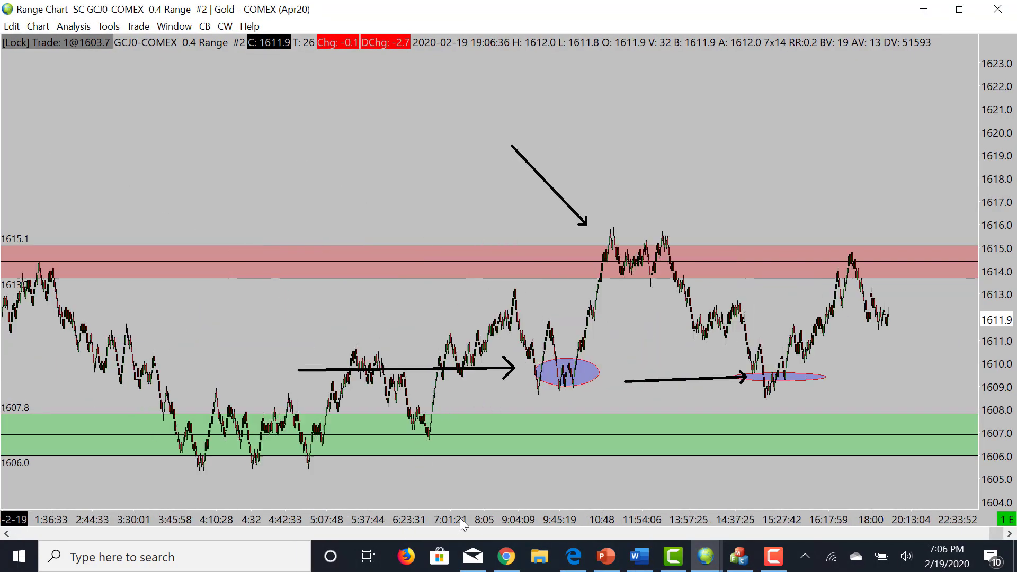
drag(1001, 349, 1001, 321)
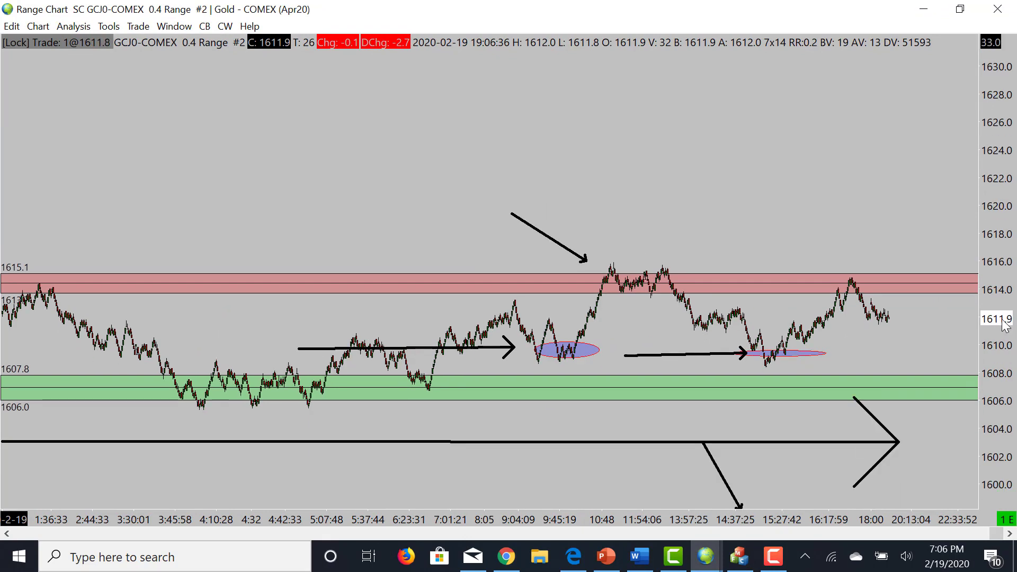
Draw a long horizontal arrow at about 1613, running from the peak before the first blue ellipse past the latest price.
drag(54, 311, 820, 301)
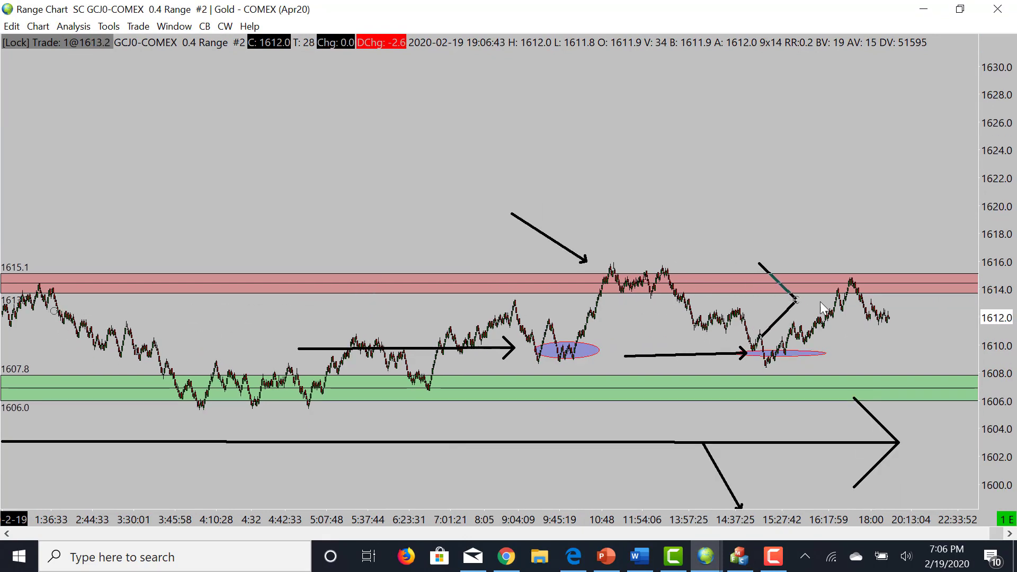
key(Escape)
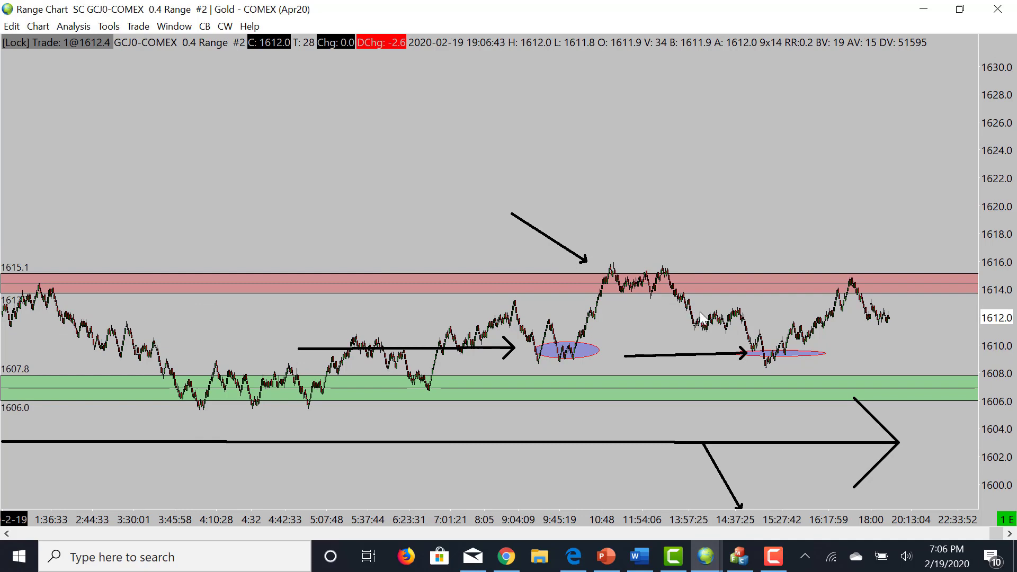
mouse_move(444, 306)
mouse_down()
mouse_move(602, 295)
mouse_move(962, 307)
mouse_up()
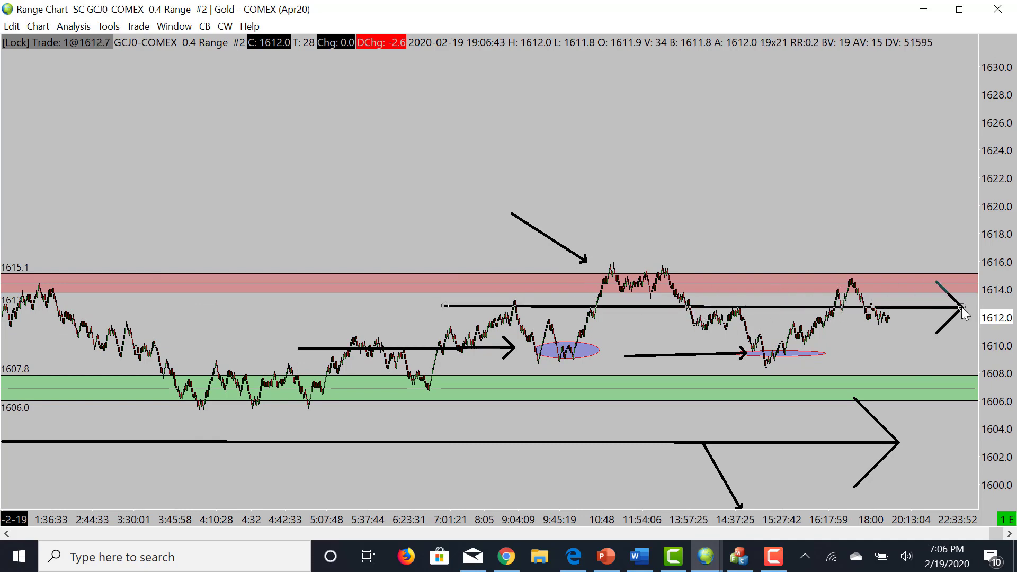
key(Escape)
key(ctrl+z)
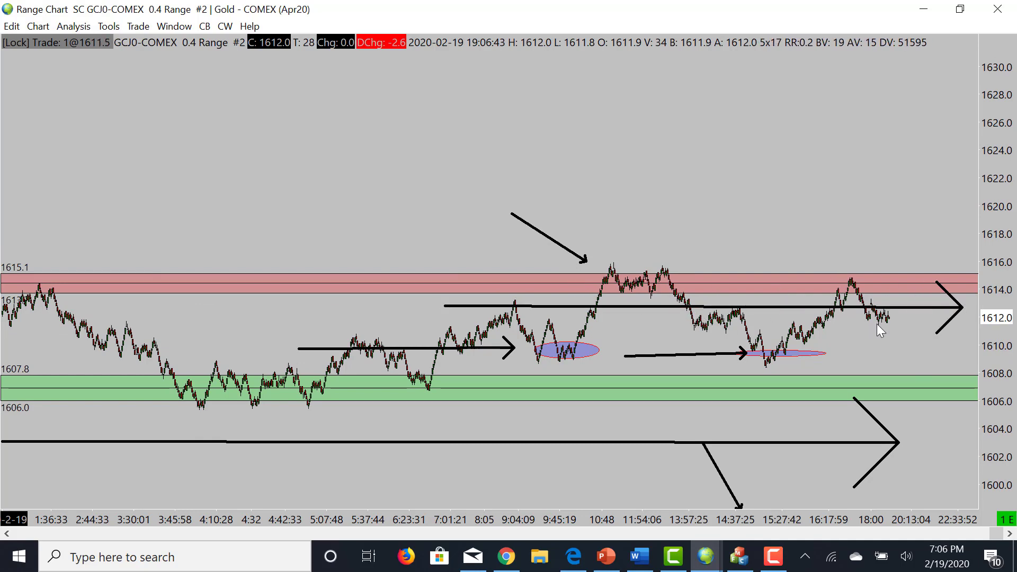
Draw a short arrow from the latest price down to about 1609.5, and erase it.
mouse_move(892, 313)
mouse_down()
mouse_move(895, 355)
mouse_move(908, 362)
mouse_move(895, 354)
mouse_up()
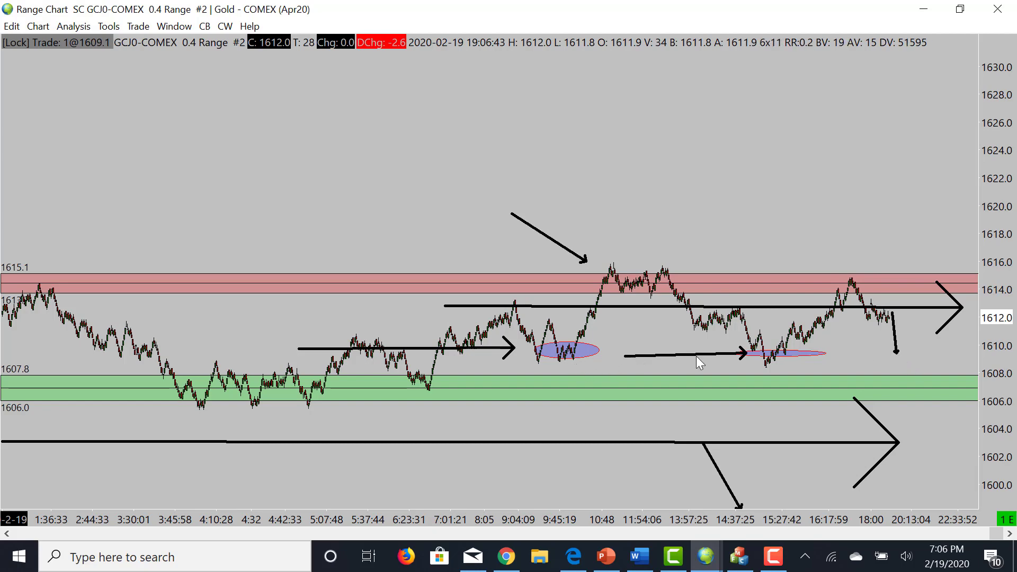
right_click(898, 350)
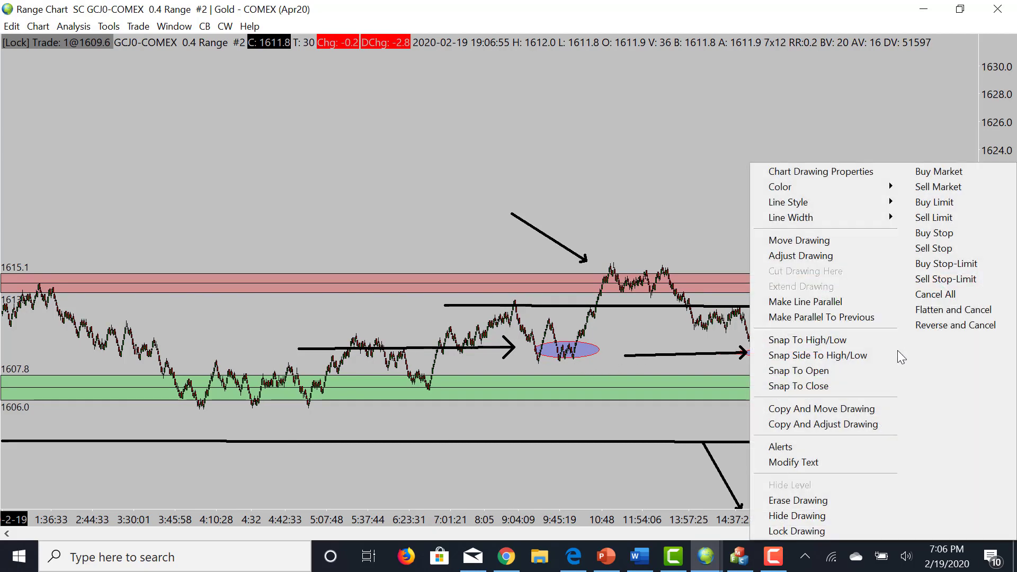
click(823, 501)
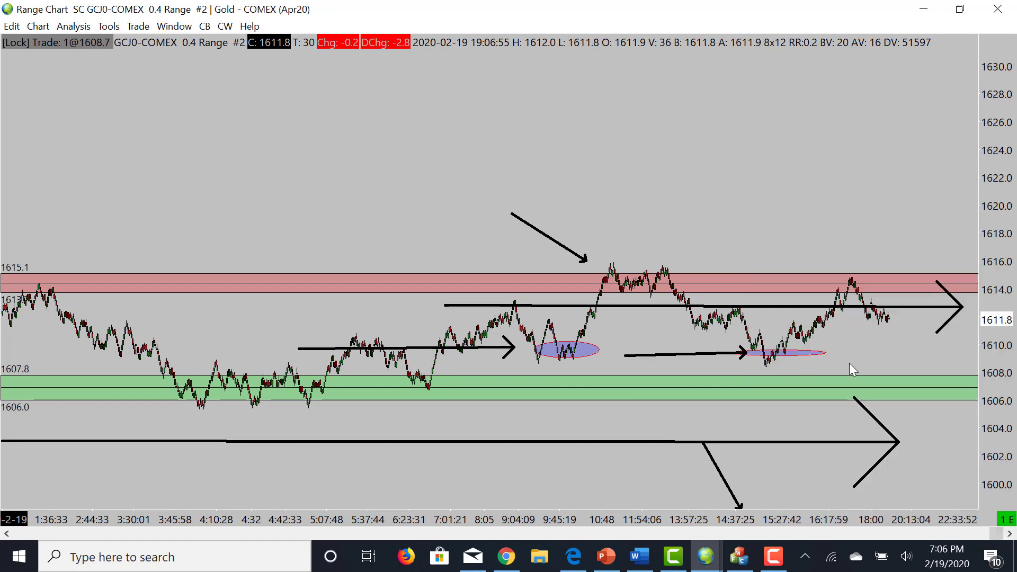
Erase the long horizontal arrow at about 1613, and draw a short arrow pointing up at the small peak after the latest high.
drag(768, 516, 692, 516)
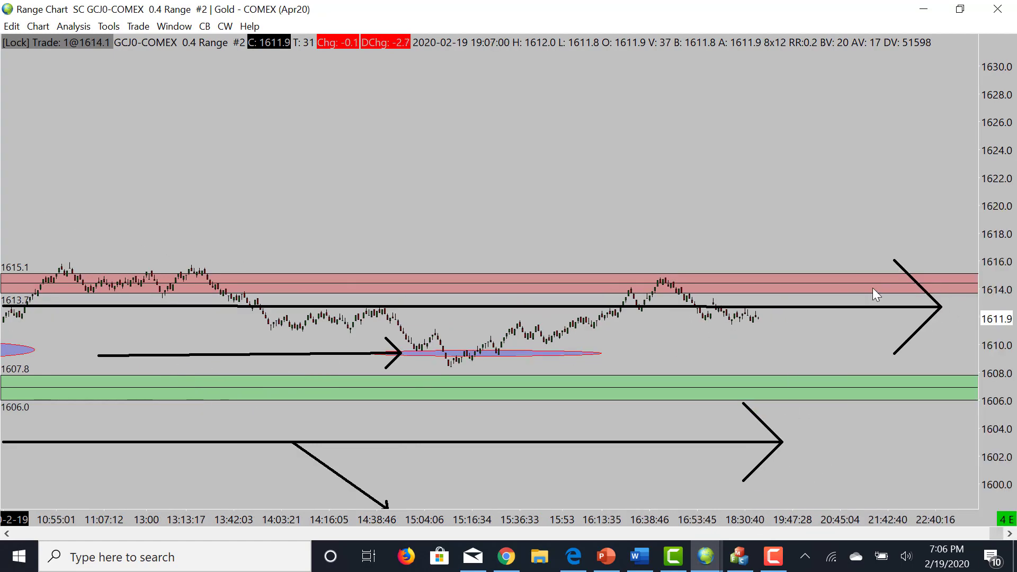
drag(990, 295, 983, 328)
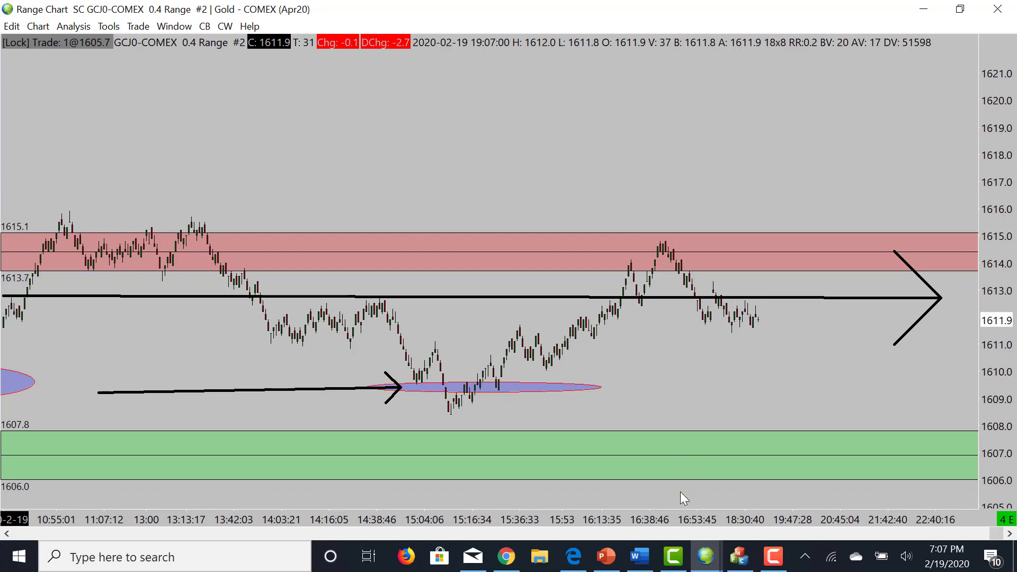
right_click(772, 297)
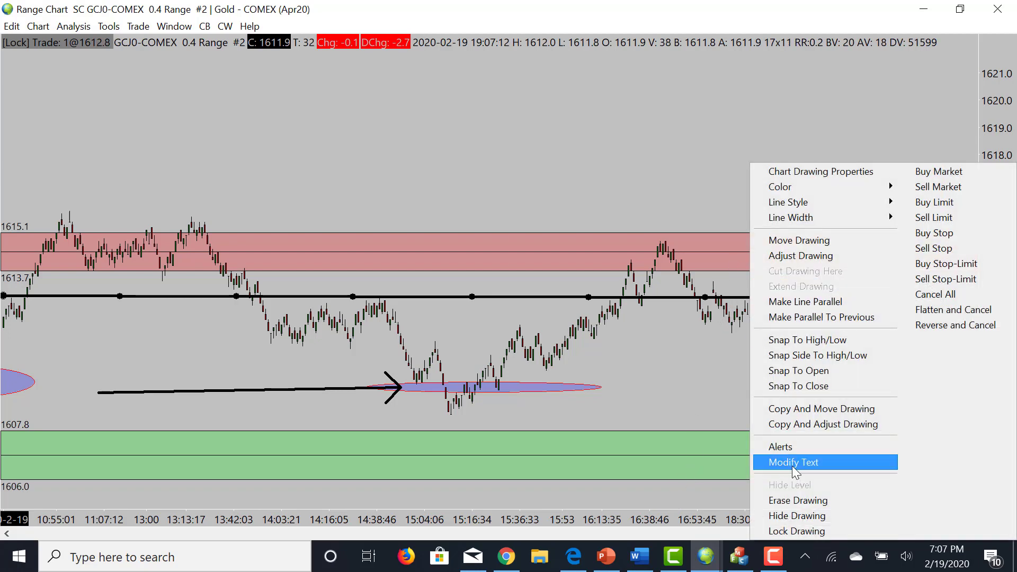
click(790, 500)
drag(721, 343, 711, 298)
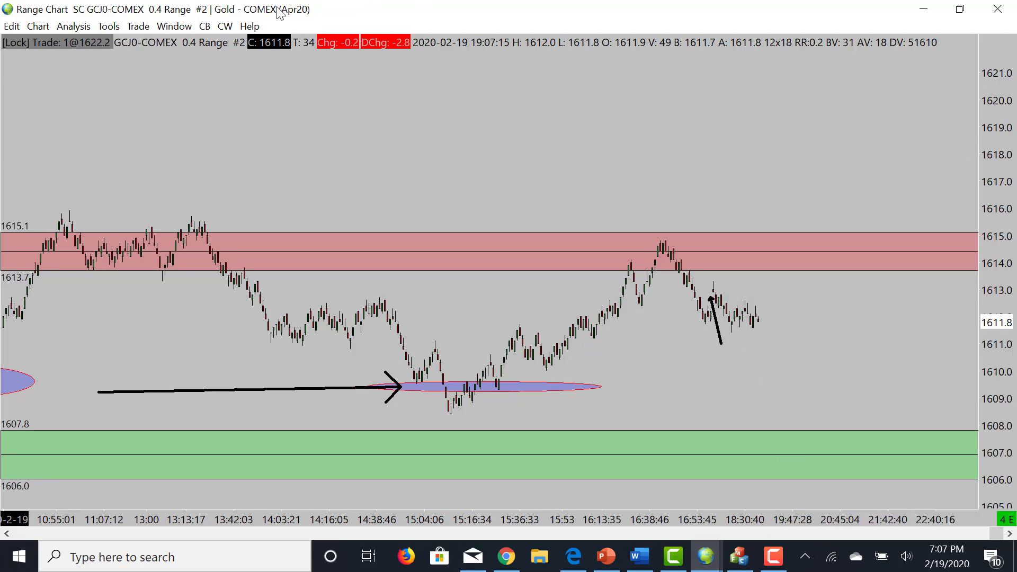
Unlock trading for the Gold chart, and bring up the GCJ0-COMEX price ladder in a maximized main window.
click(138, 26)
click(139, 58)
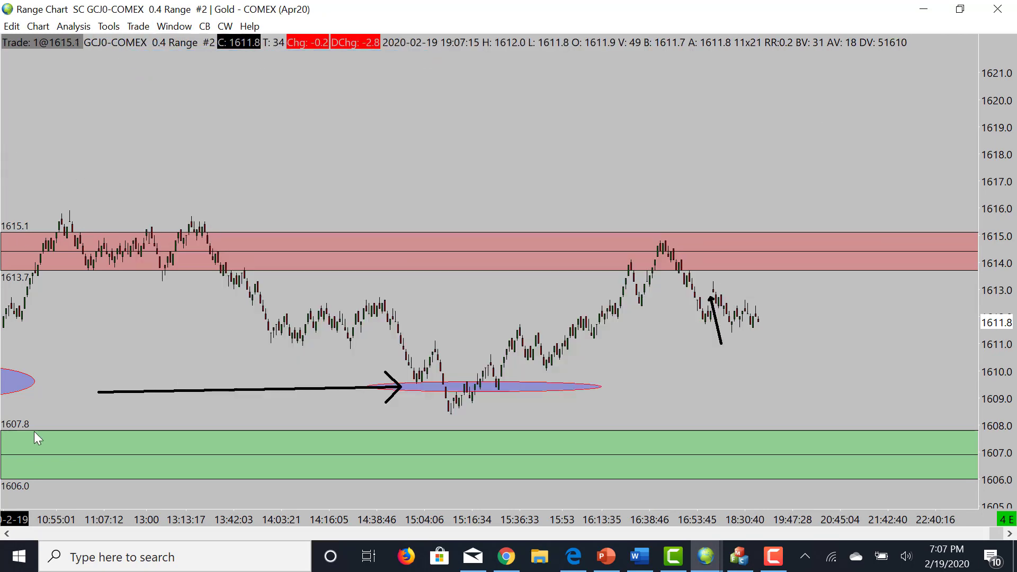
mouse_move(706, 556)
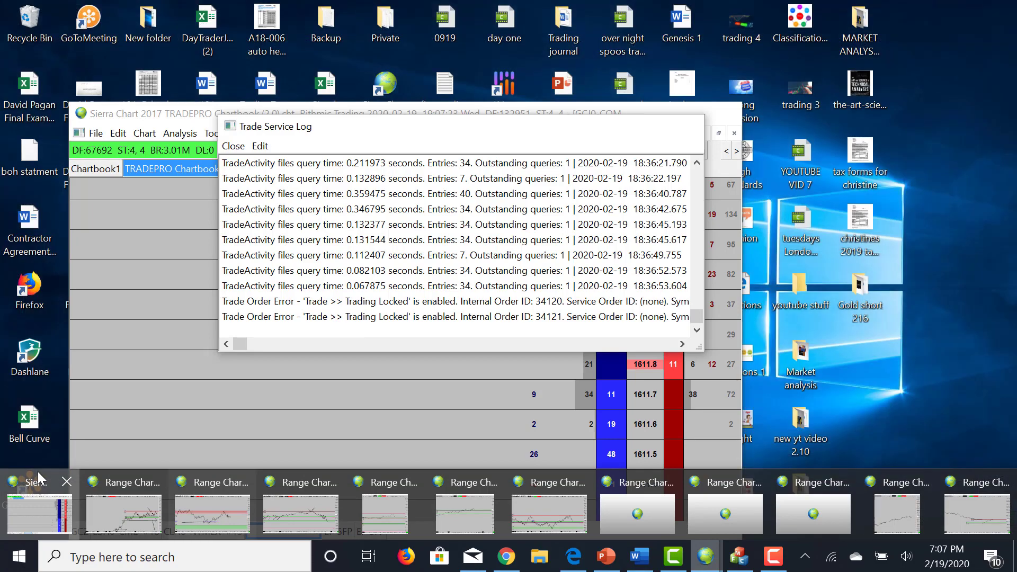
click(37, 474)
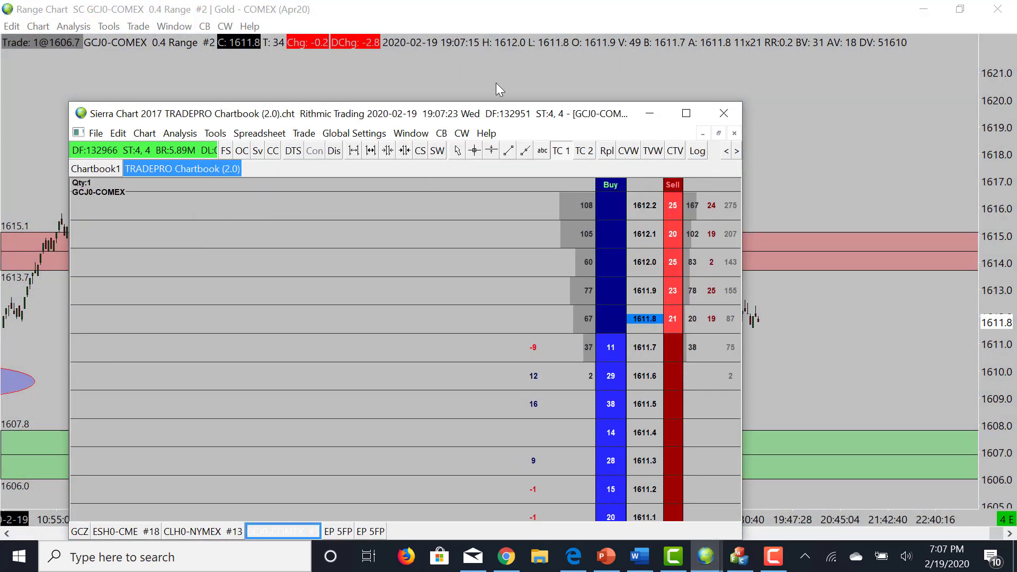
double_click(512, 113)
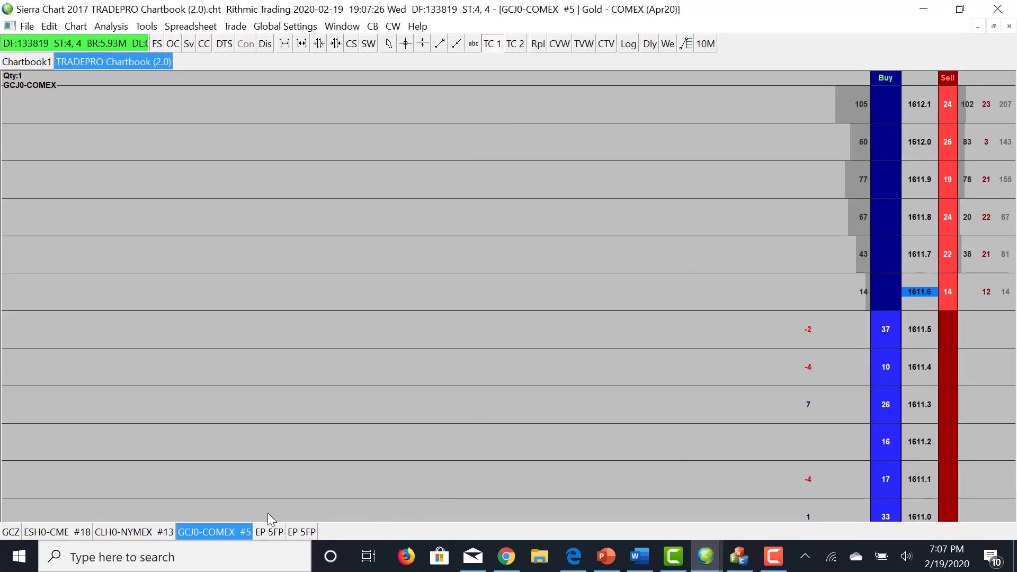
Place one-contract Gold sell limit orders at 1611.6 and 1611.9, and move the price ladder window off the range chart.
click(942, 301)
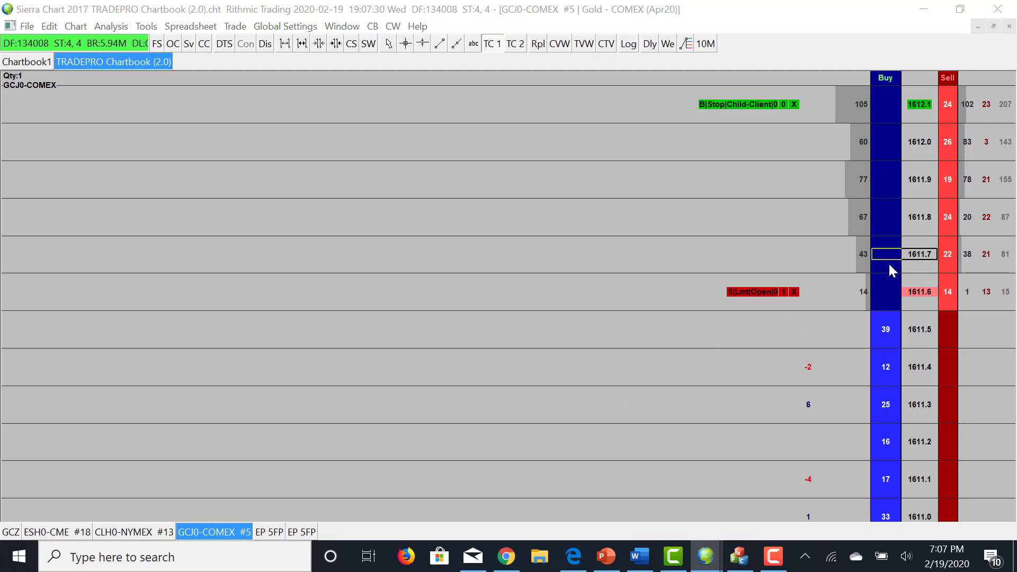
click(957, 181)
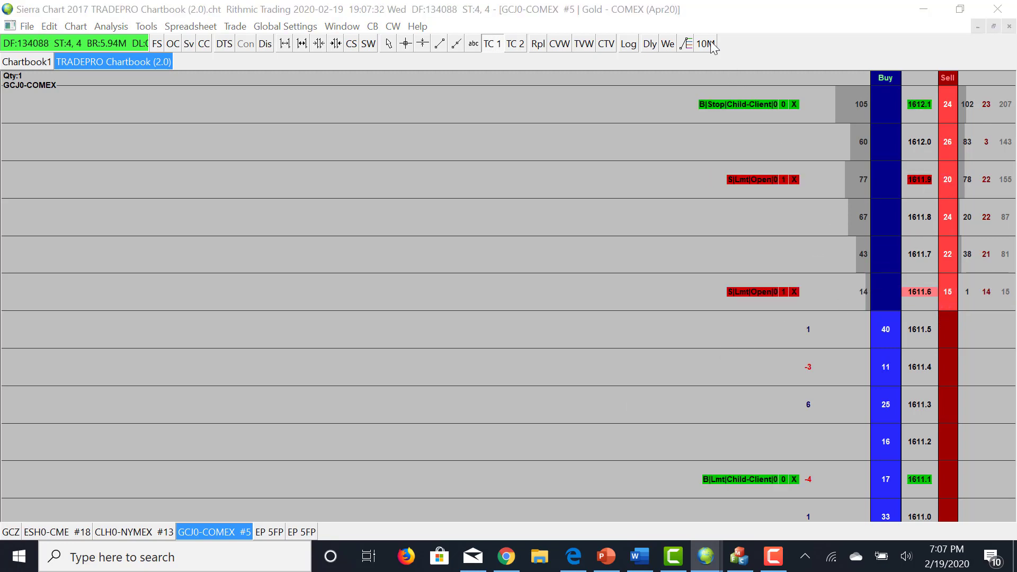
double_click(688, 17)
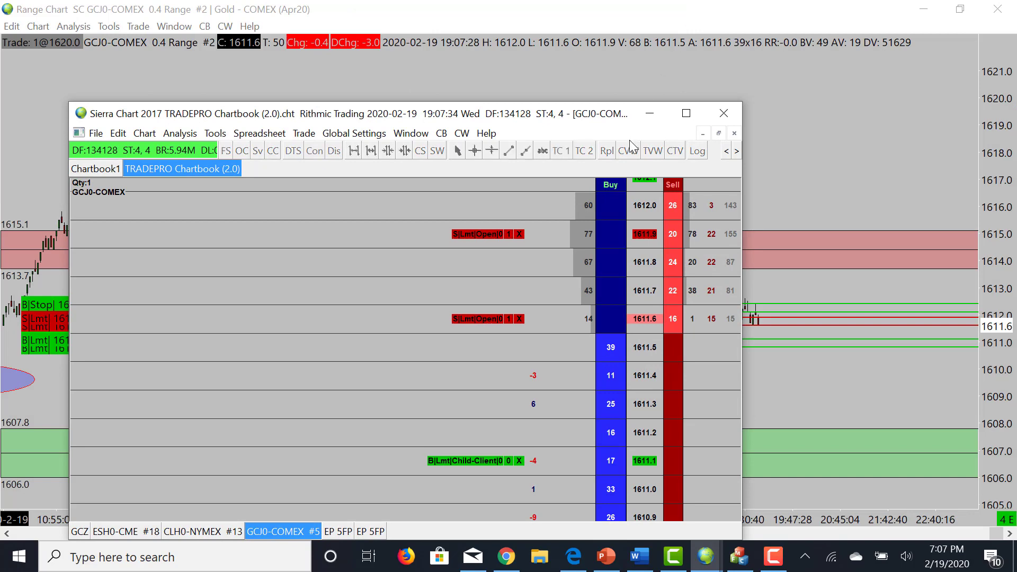
drag(608, 129, 1016, 148)
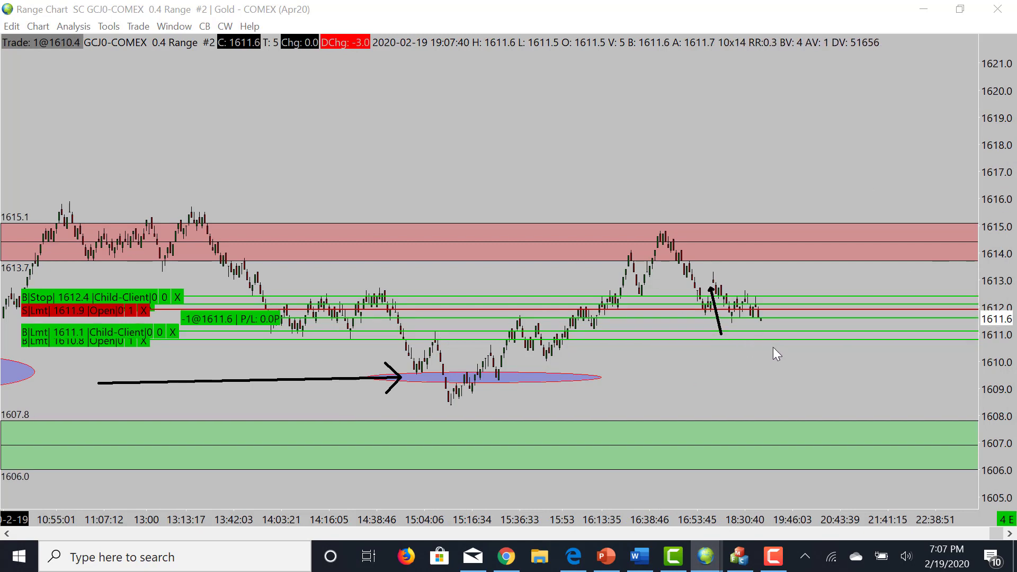
Erase the short arrow pointing at the small peak near 1613.
mouse_move(1003, 288)
mouse_down()
mouse_move(1000, 267)
mouse_move(999, 307)
mouse_up()
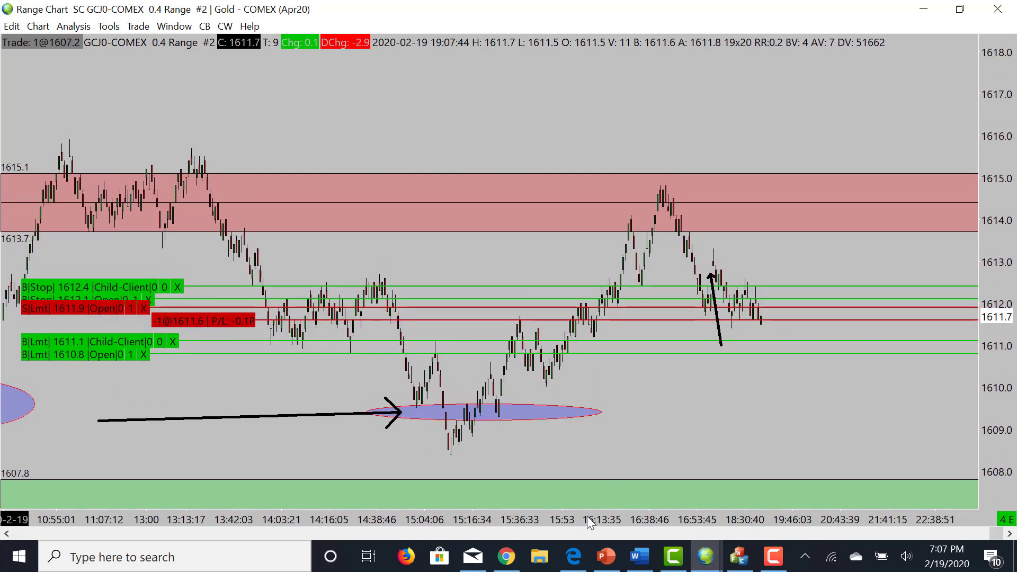
drag(587, 516, 543, 510)
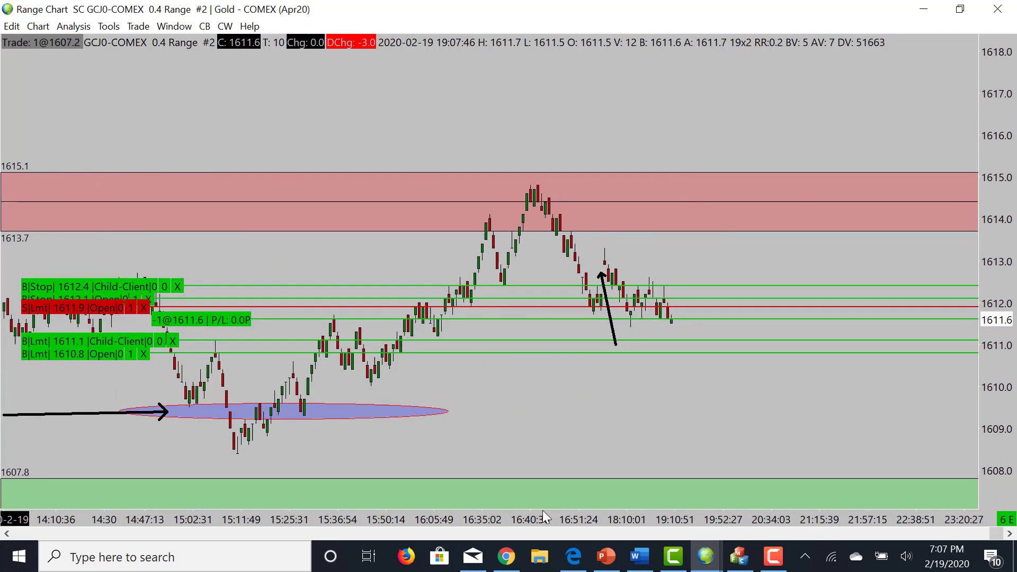
right_click(603, 275)
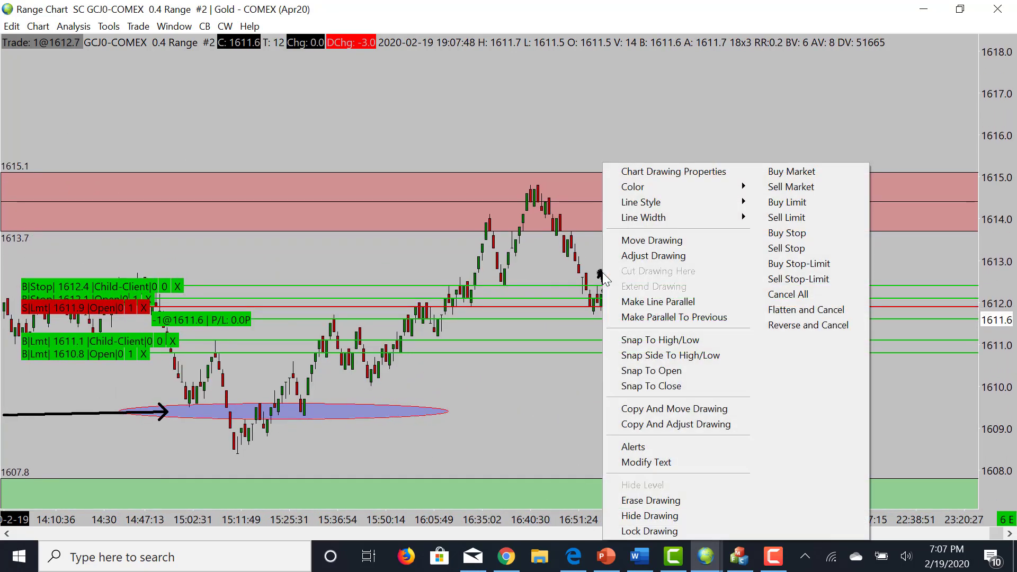
click(660, 498)
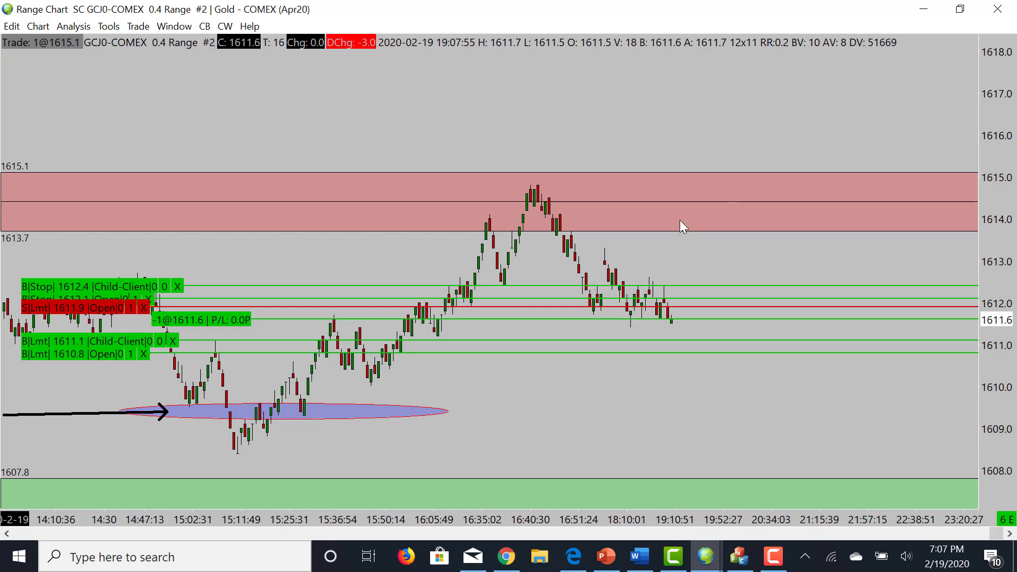
Raise both protective buy stop orders to 1613.3, and lower the open buy limit order to 1610.2.
mouse_move(672, 280)
mouse_down()
mouse_move(759, 286)
mouse_move(756, 273)
mouse_up()
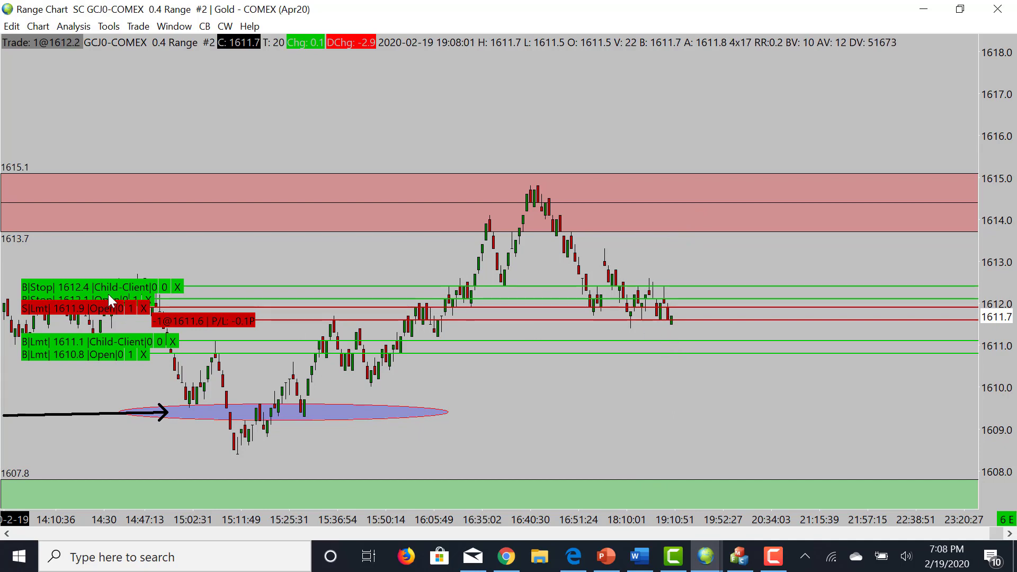
drag(108, 295, 112, 250)
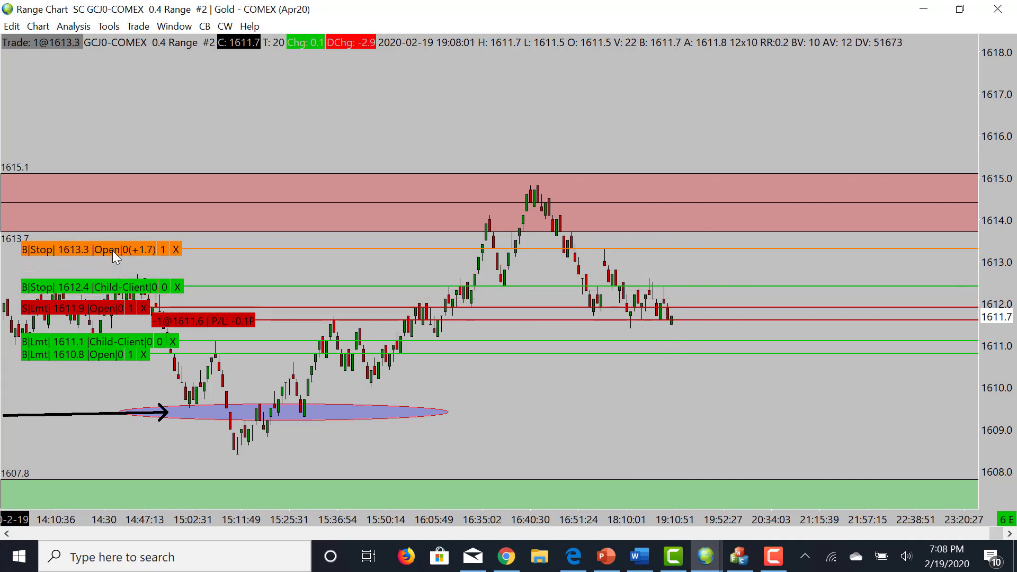
drag(104, 285, 106, 249)
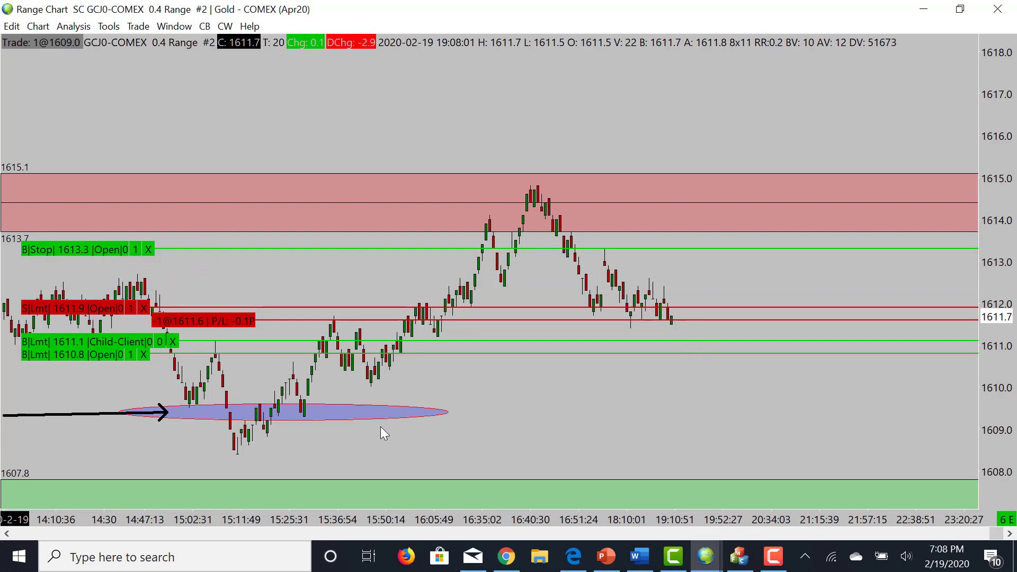
drag(78, 354, 77, 378)
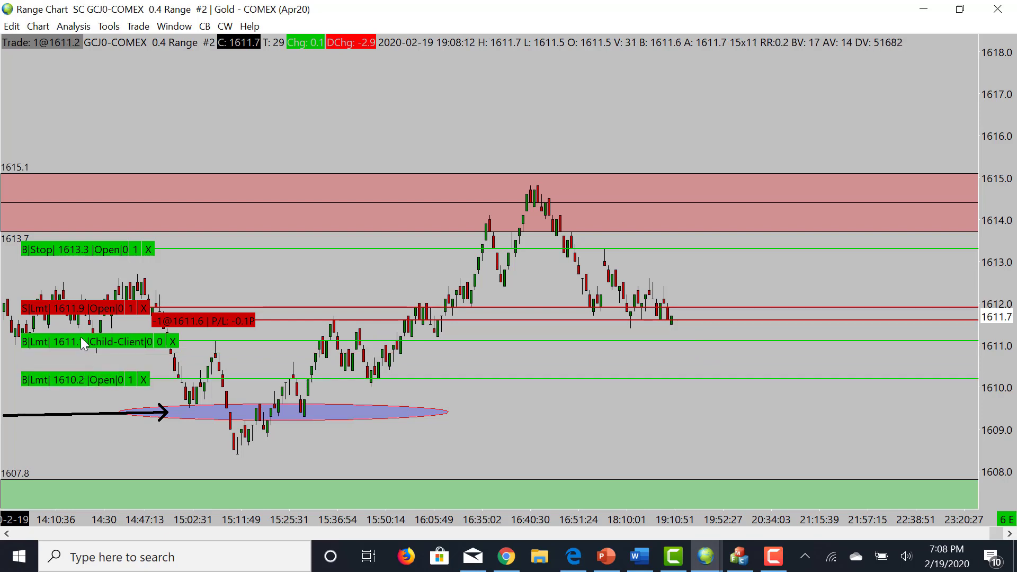
Lower the Gold child buy limit order to 1610.9 and the open buy limit order to 1610.1.
drag(81, 338, 70, 380)
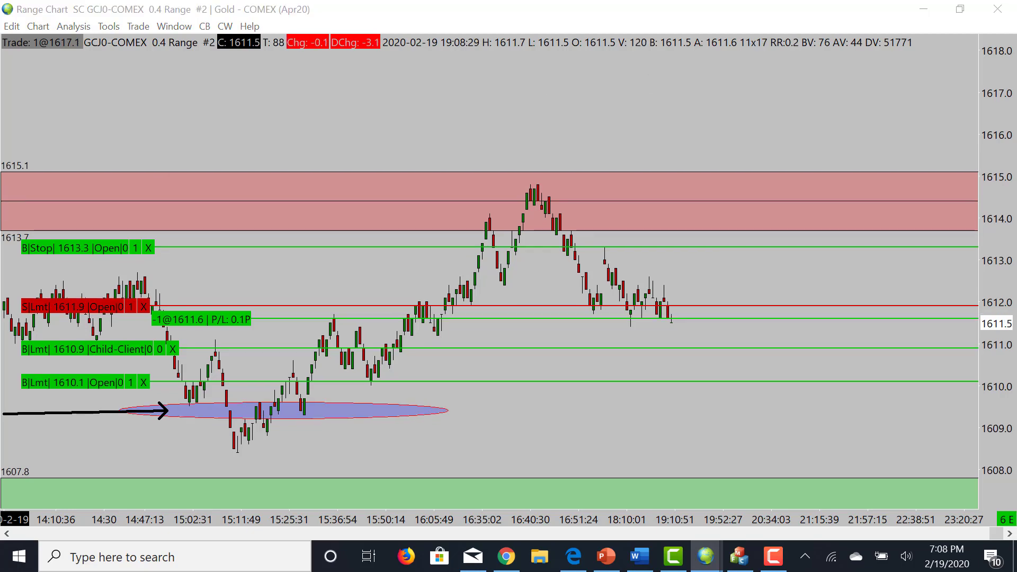
Bring up the CLH0-NYMEX 0.10 Range chart in a maximized window, and draw a short arrow beneath the bars just before the 2-19 gap.
drag(1016, 80, 788, 59)
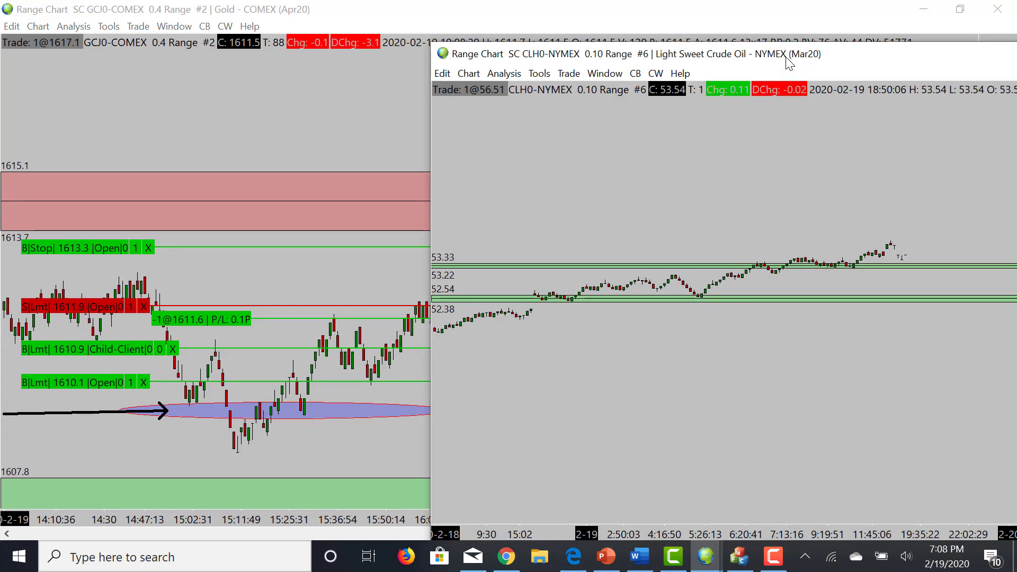
double_click(788, 59)
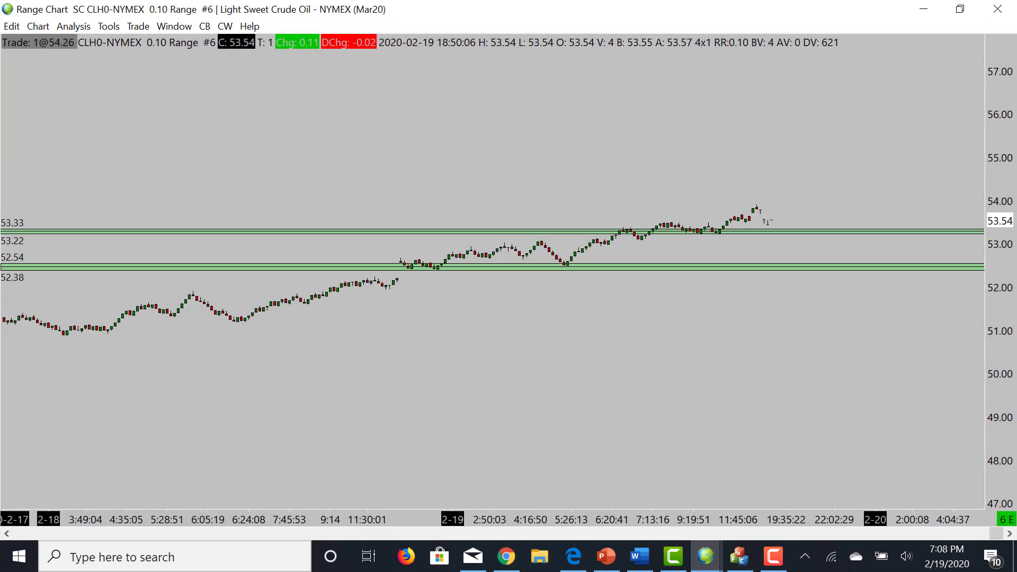
drag(995, 194, 990, 219)
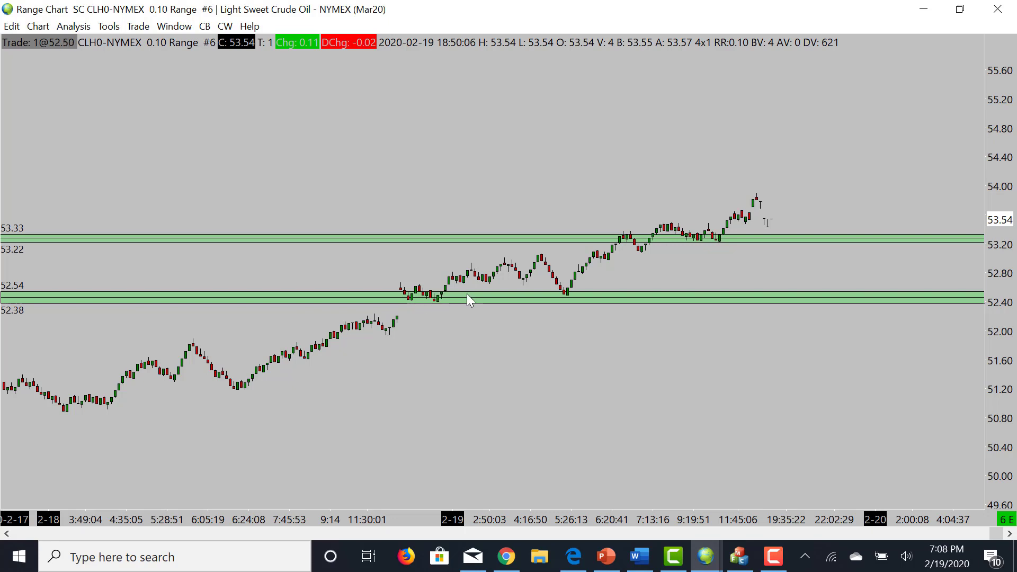
drag(415, 330, 415, 329)
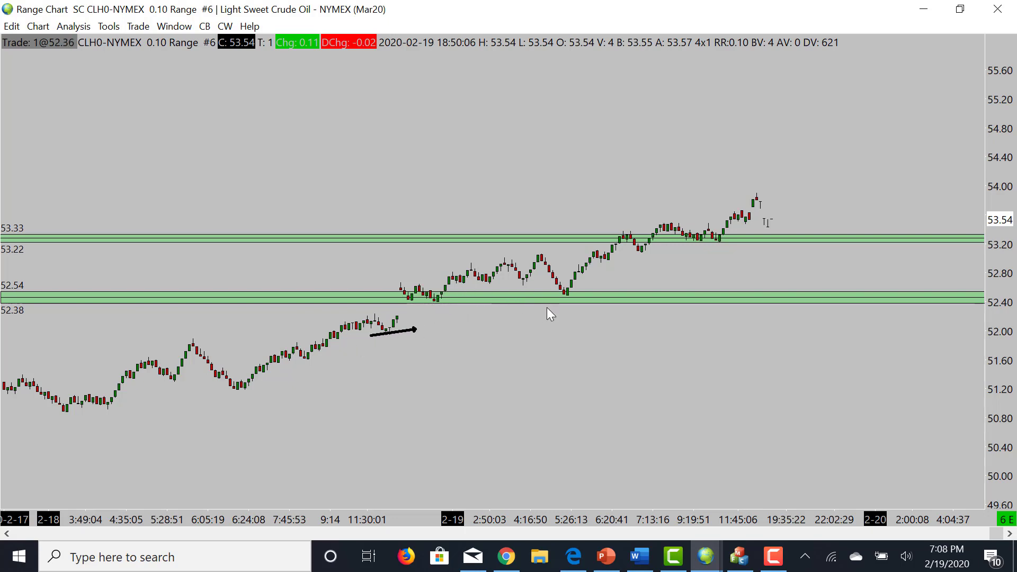
mouse_move(556, 333)
mouse_down()
mouse_move(758, 192)
mouse_move(800, 220)
mouse_move(788, 188)
mouse_up()
key(Escape)
drag(727, 207, 795, 218)
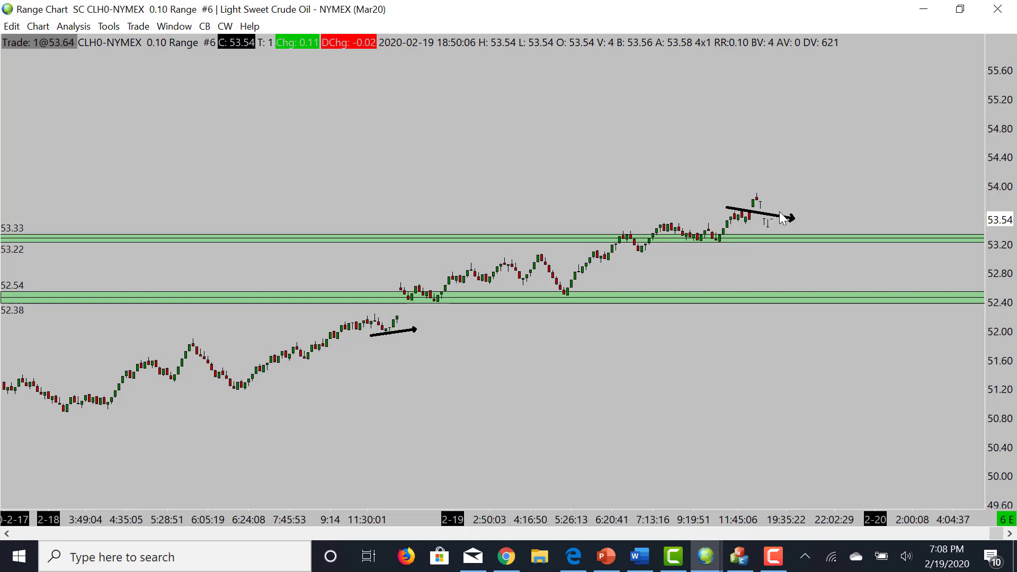
right_click(779, 220)
click(828, 501)
key(Escape)
click(686, 189)
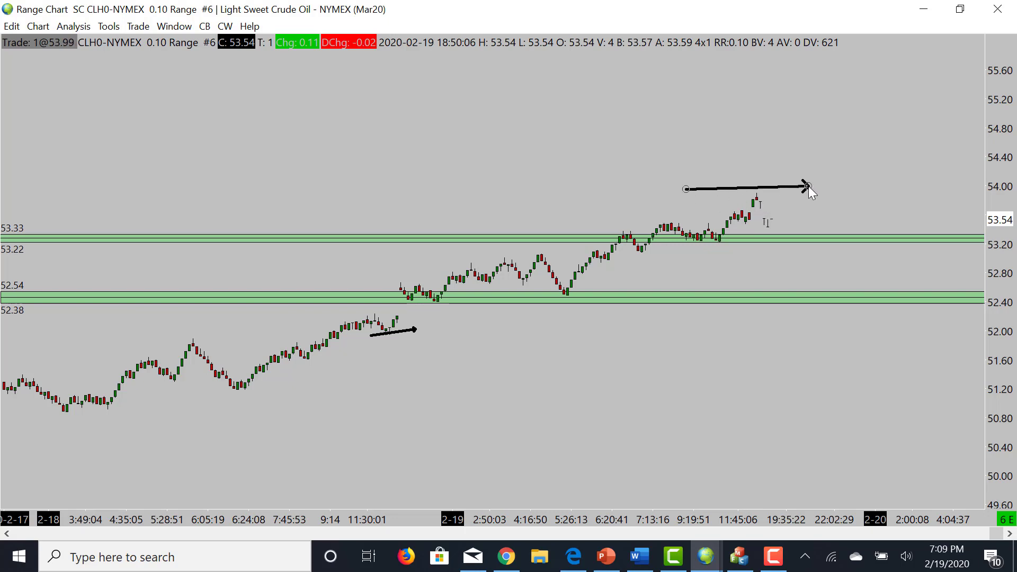
key(Escape)
click(656, 483)
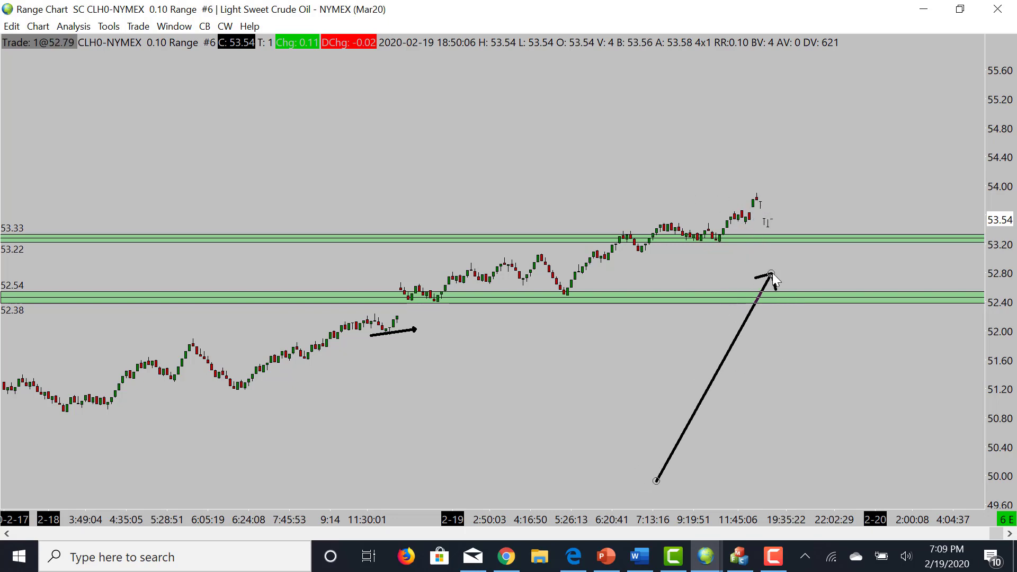
key(Escape)
Sketch a short downward line beside the latest crude oil bars to the 53.33–53.22 support zone, and erase the extra strokes next to it.
drag(407, 513, 555, 489)
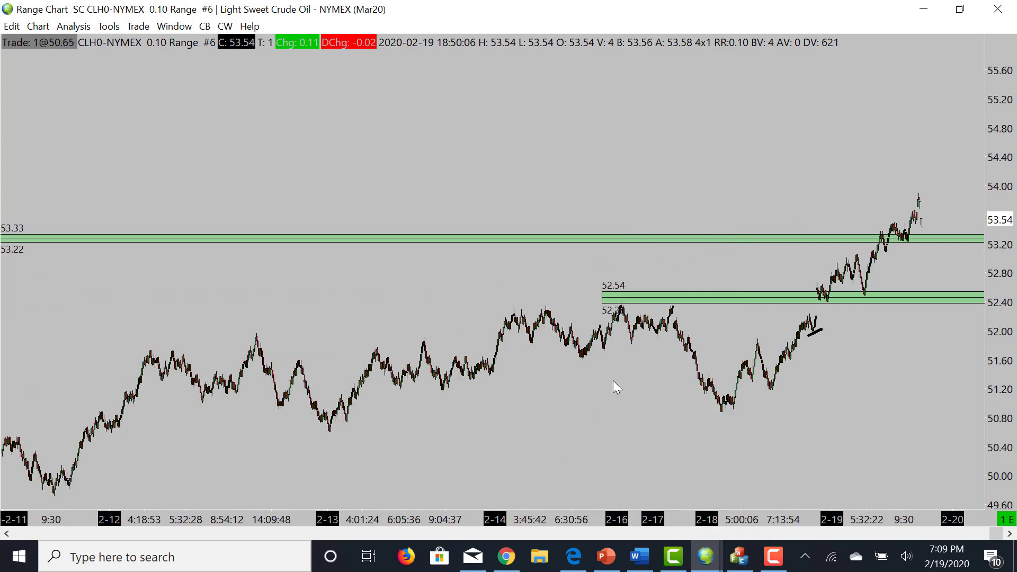
drag(1008, 372, 998, 347)
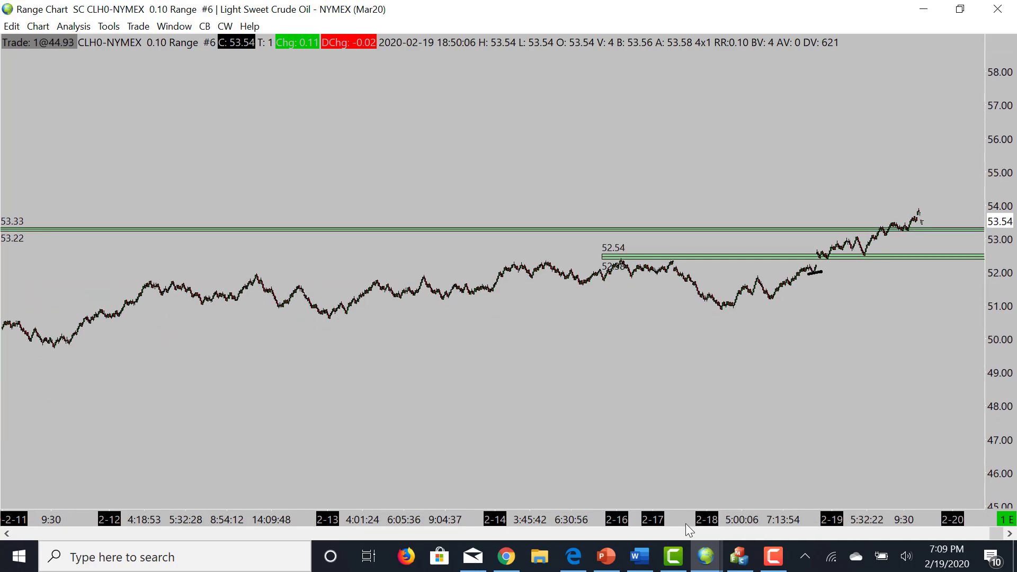
drag(693, 517, 604, 519)
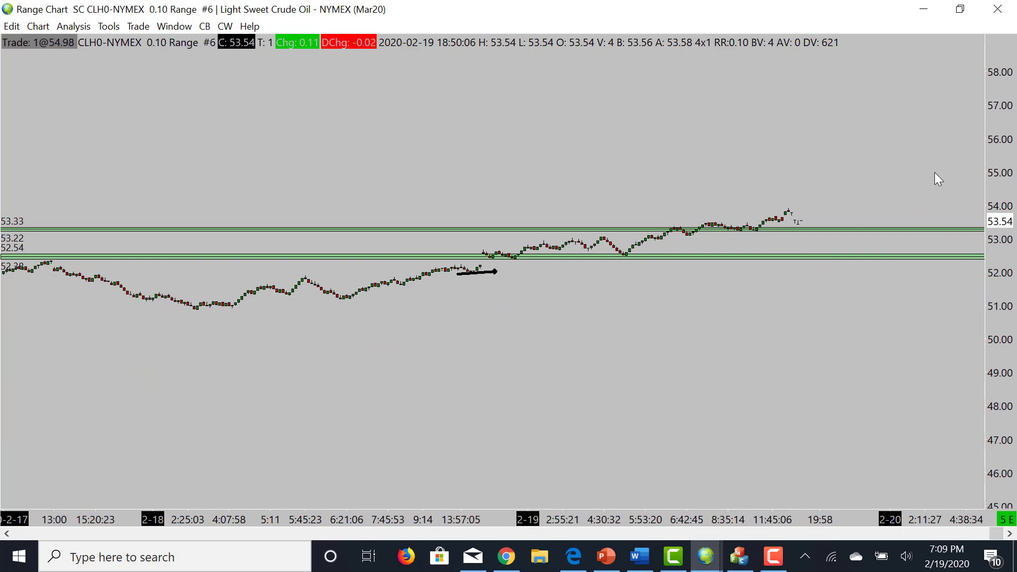
drag(999, 197, 993, 273)
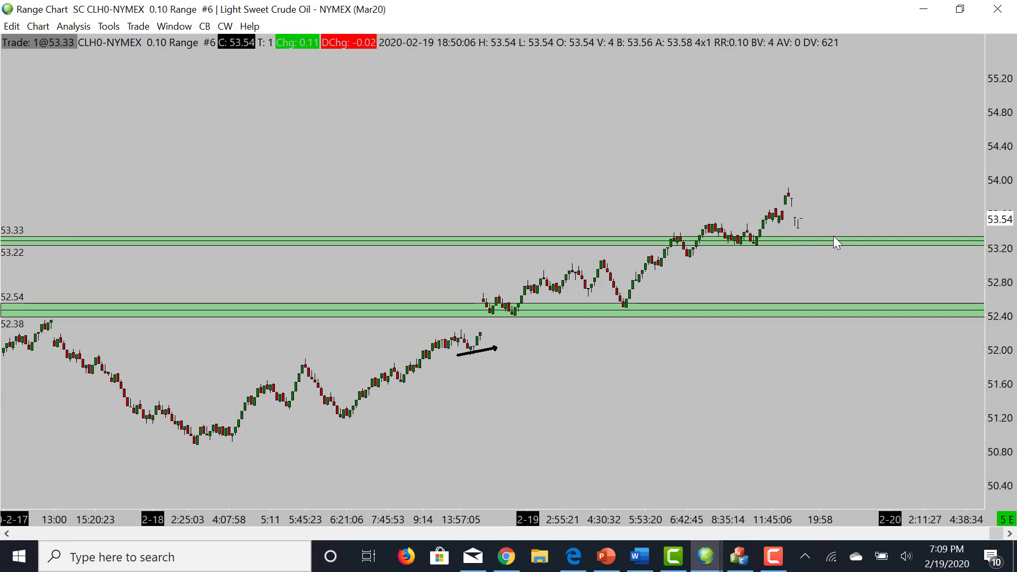
drag(830, 224, 850, 238)
drag(882, 190, 869, 184)
right_click(840, 234)
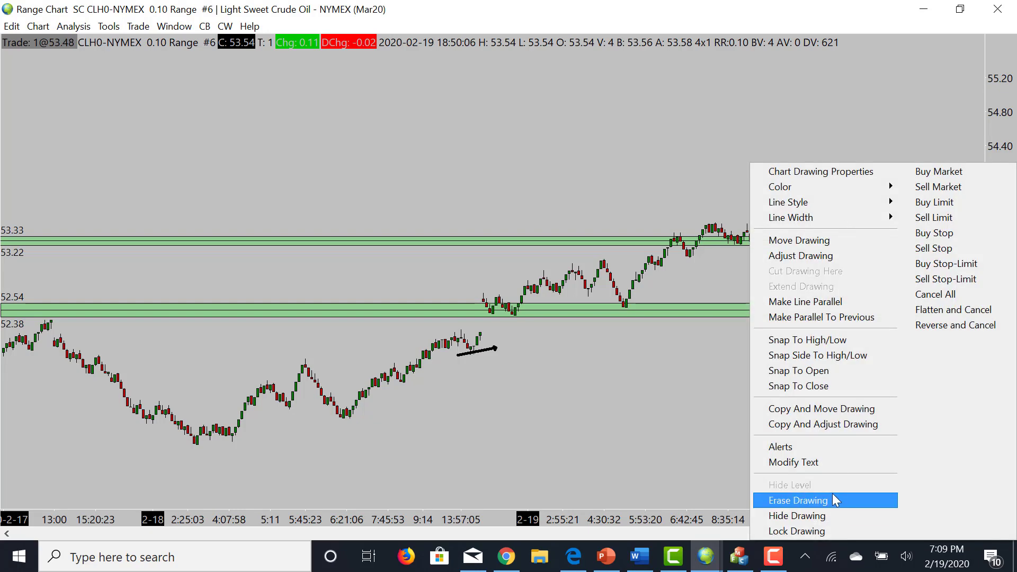
click(832, 497)
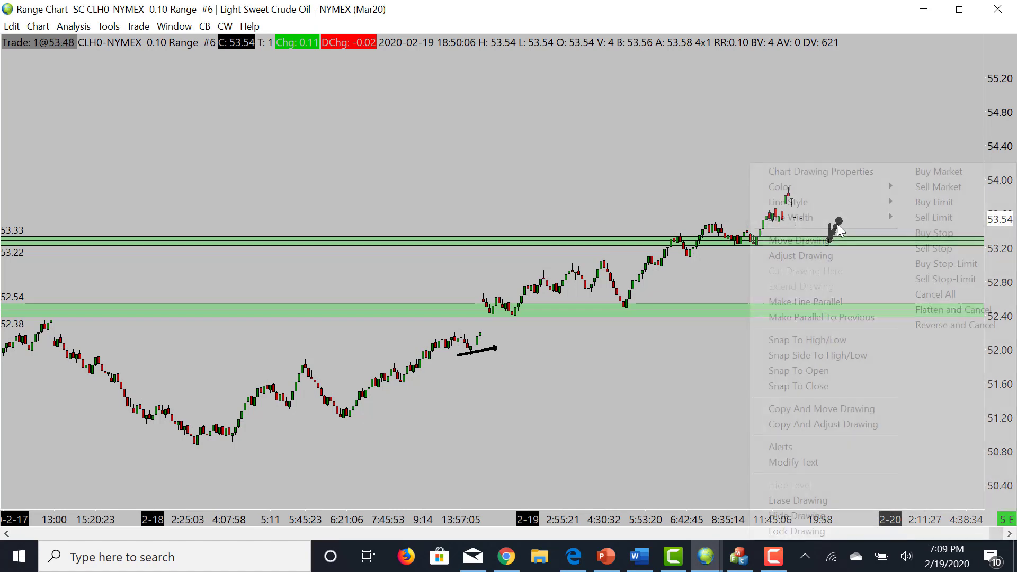
right_click(842, 228)
click(827, 500)
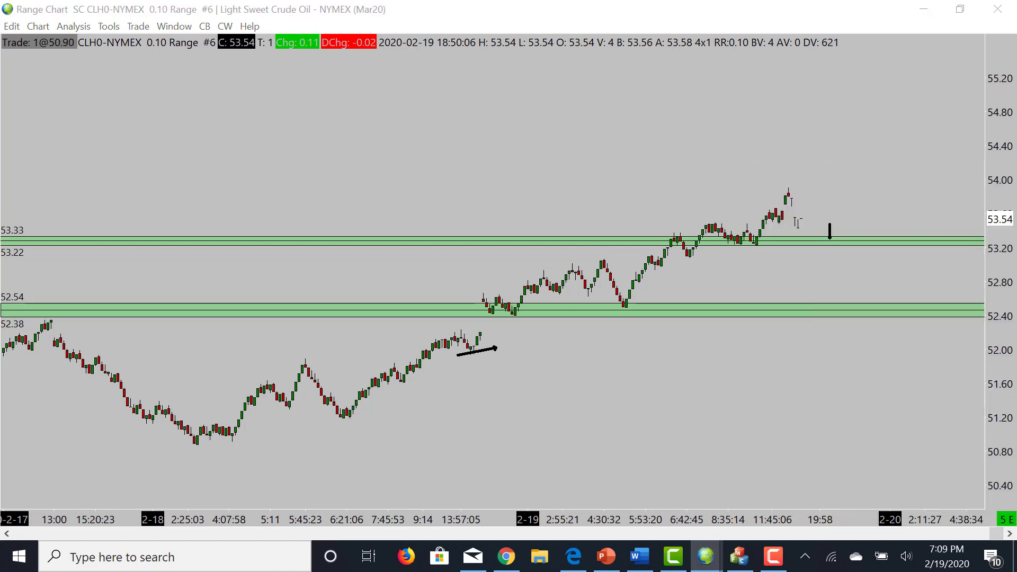
Bring up the CLH0-NYMEX 0.04 Range chart in a maximized main window.
drag(1016, 137, 599, 138)
double_click(600, 137)
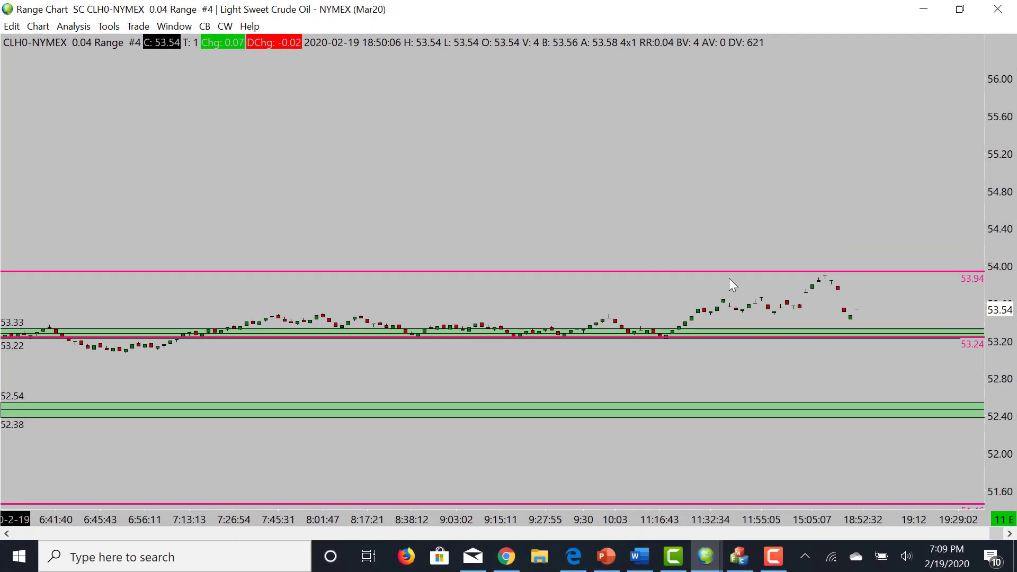
drag(1008, 310, 1007, 325)
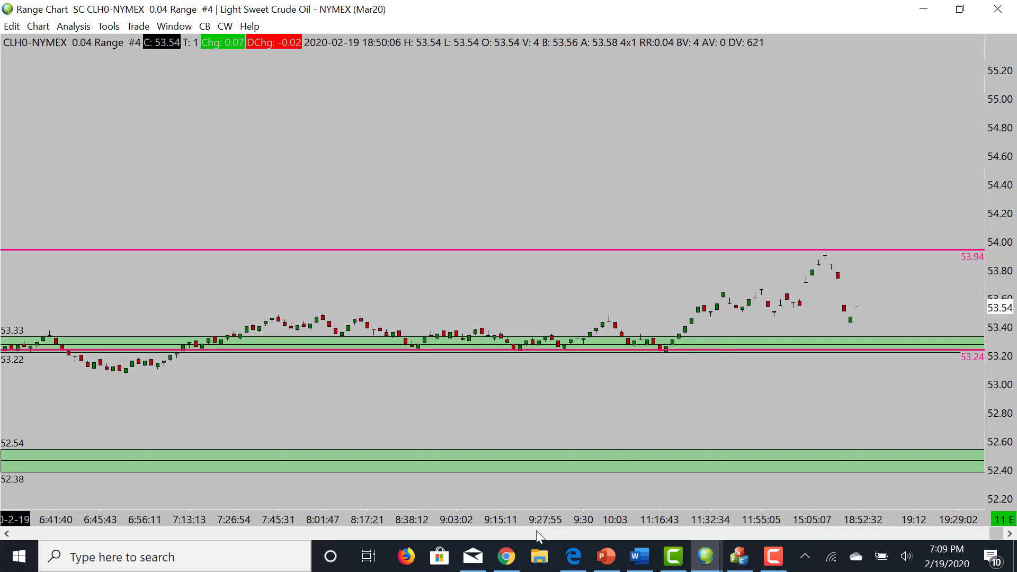
drag(544, 516, 714, 409)
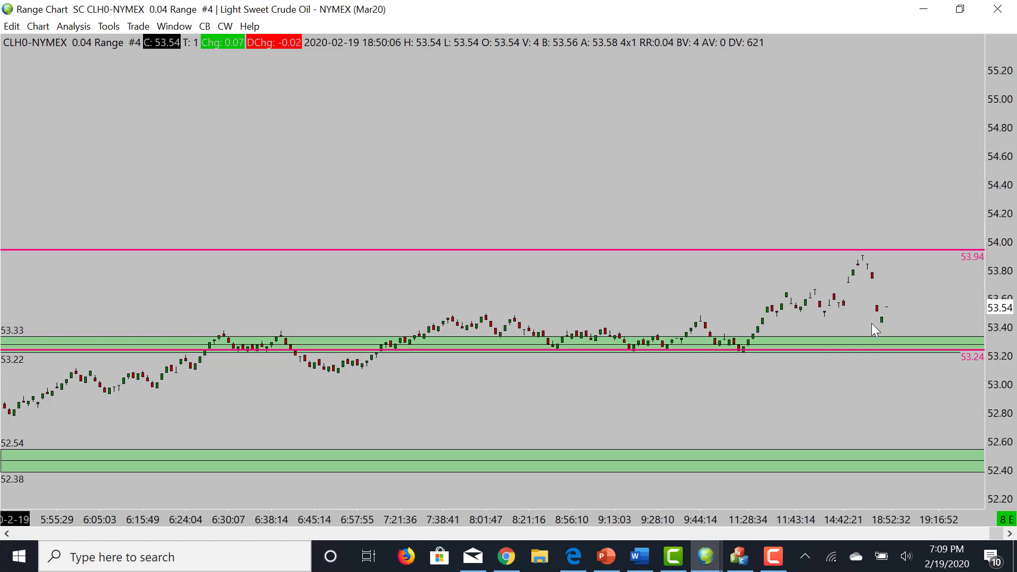
Draw projected crude paths: up to about 53.9, and down to the 53.33–53.22 zone with a bounce, then up to about 53.8 or down to 52.54.
drag(883, 319, 918, 258)
mouse_move(890, 308)
mouse_down()
mouse_move(880, 346)
mouse_move(900, 344)
mouse_up()
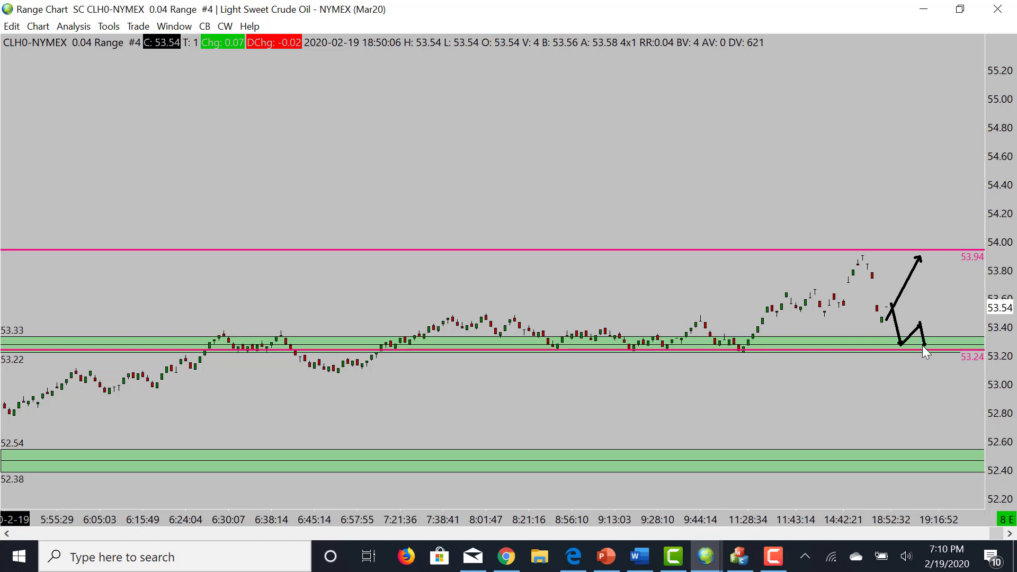
drag(926, 346, 958, 276)
drag(925, 349, 937, 449)
drag(578, 521, 656, 505)
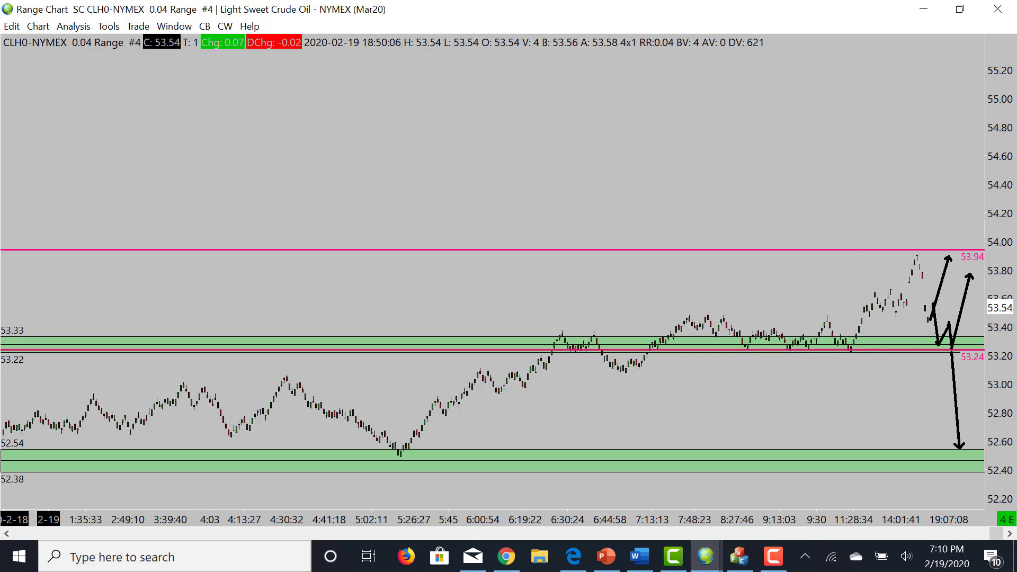
Bring up the NQH0-CME 2.50 Range chart for the E-Mini NASDAQ 100 in a maximized window.
drag(1016, 229, 96, 140)
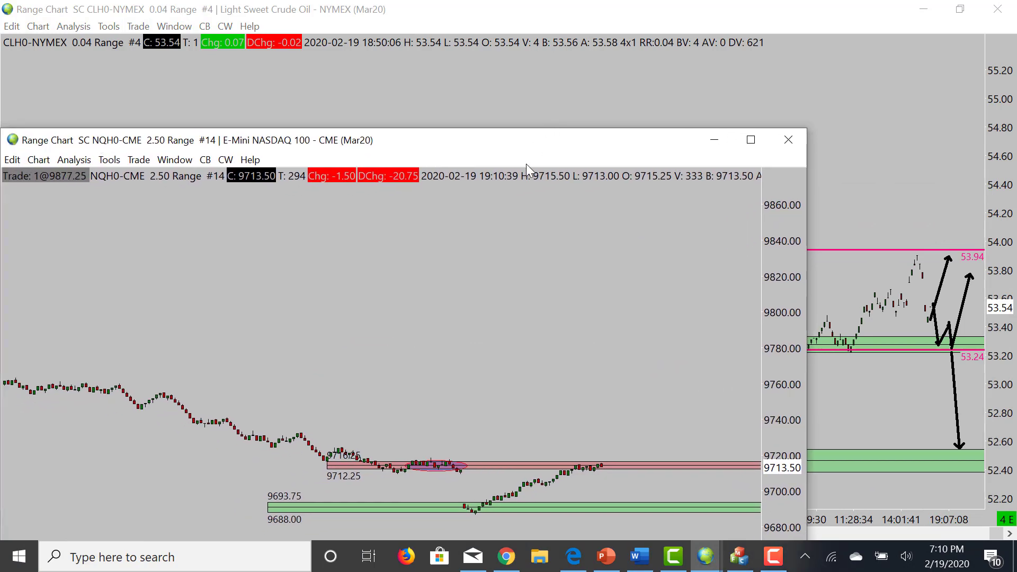
double_click(533, 144)
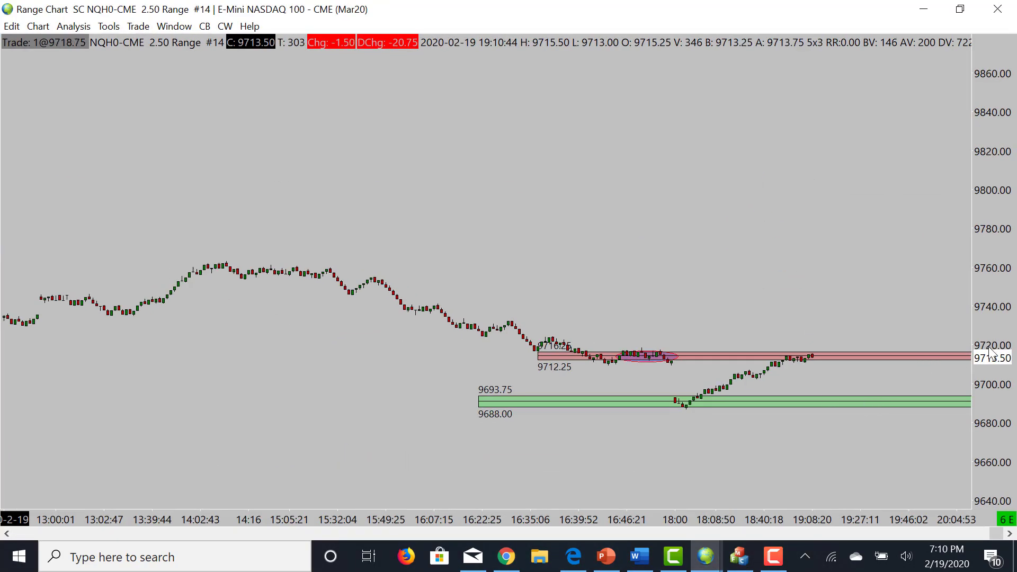
drag(991, 349, 1004, 376)
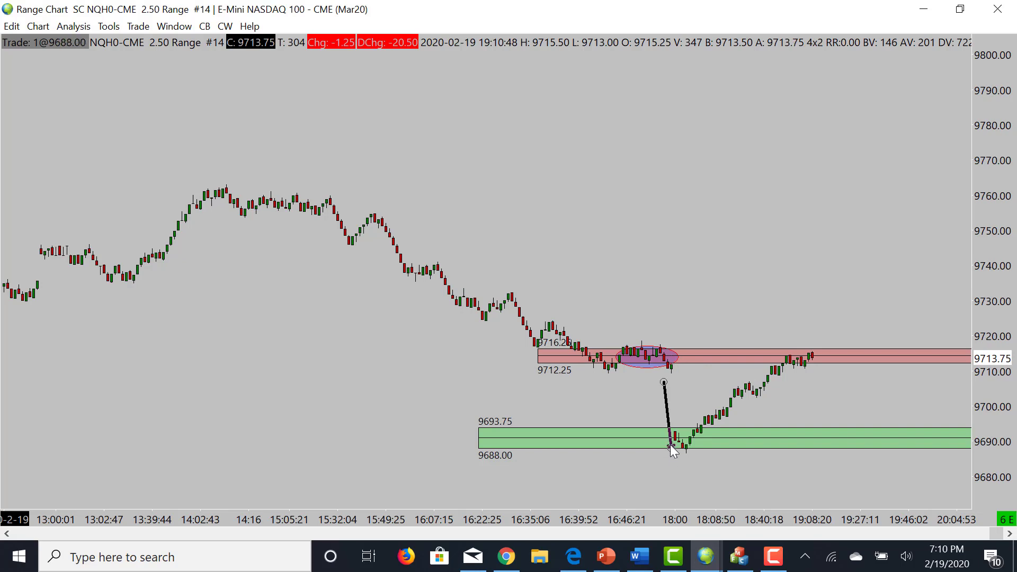
drag(710, 380, 672, 402)
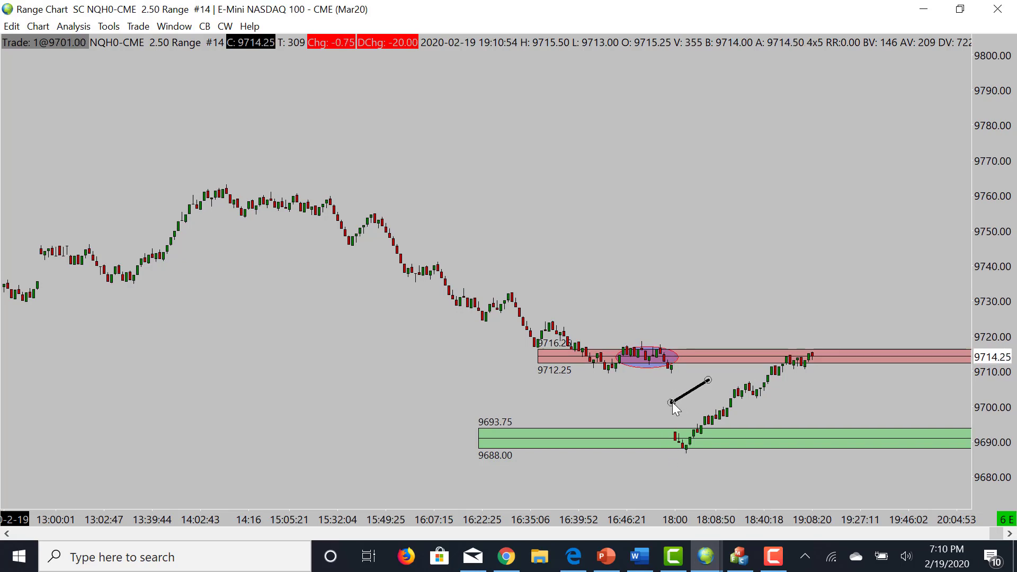
right_click(681, 402)
click(705, 355)
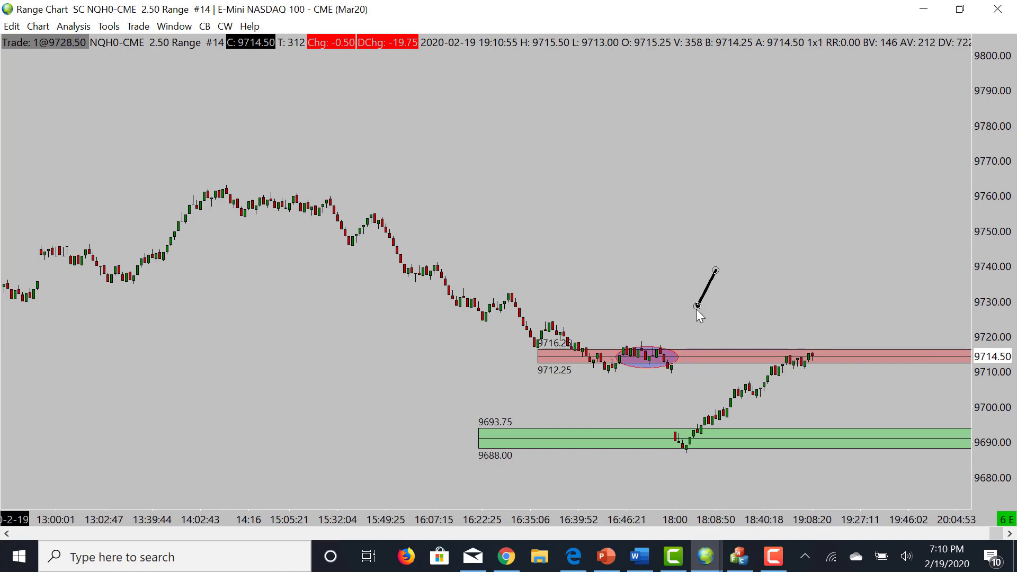
Draw an arrow pointing at the ellipse in the red zone, and projected paths rising to about 9724 and falling to about 9690.
drag(697, 307, 661, 341)
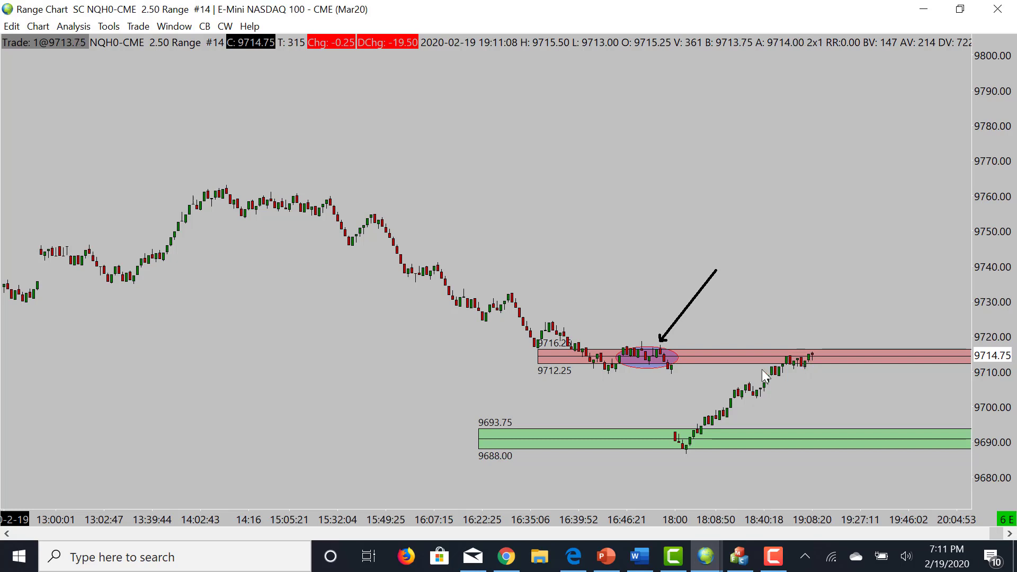
drag(809, 357, 814, 381)
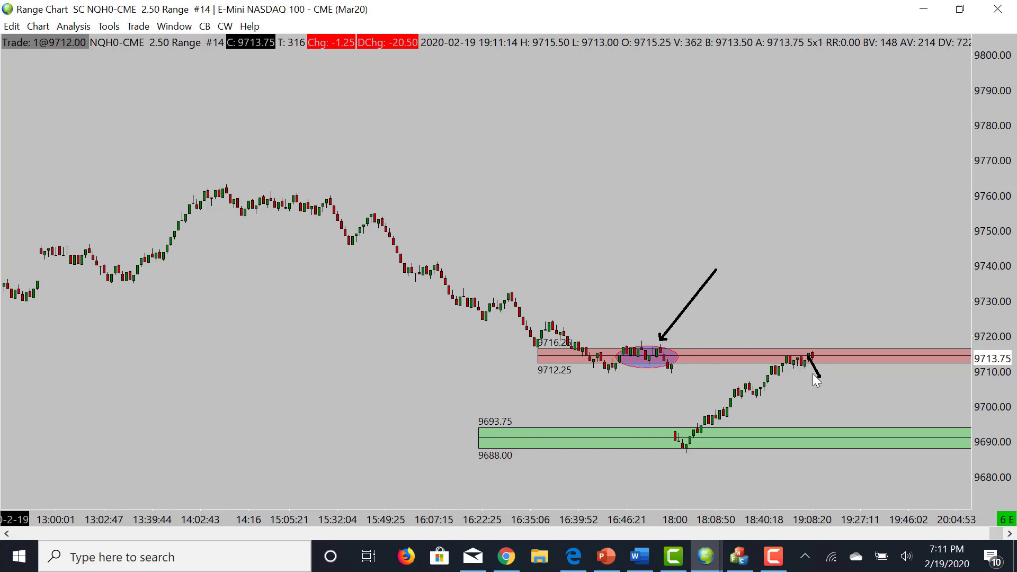
mouse_move(823, 377)
mouse_down()
mouse_move(837, 354)
mouse_move(868, 444)
mouse_up()
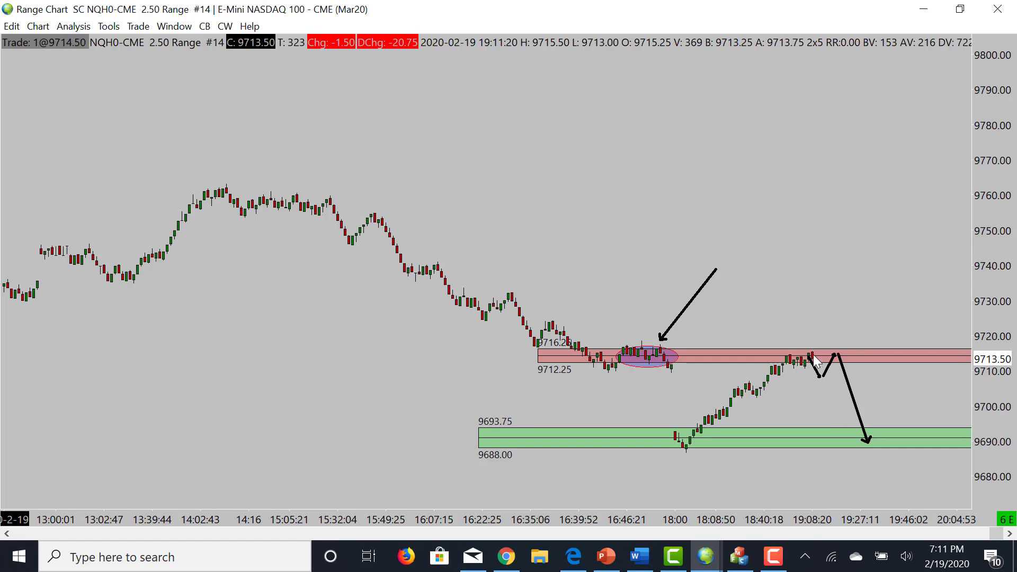
mouse_move(797, 365)
mouse_down()
mouse_move(836, 326)
mouse_move(835, 346)
mouse_move(843, 323)
mouse_move(852, 347)
mouse_move(889, 252)
mouse_move(894, 298)
mouse_up()
key(Escape)
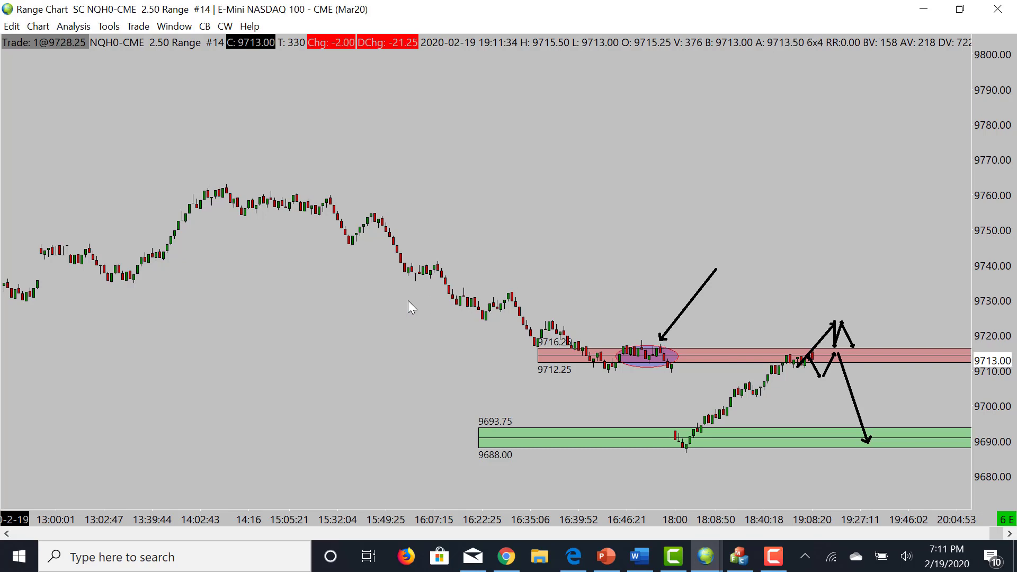
Draw three short horizontal arrows pointing at the successive lower highs of the NASDAQ decline, at about 9733, 9741 and 9756.
drag(408, 299, 502, 291)
drag(359, 265, 439, 263)
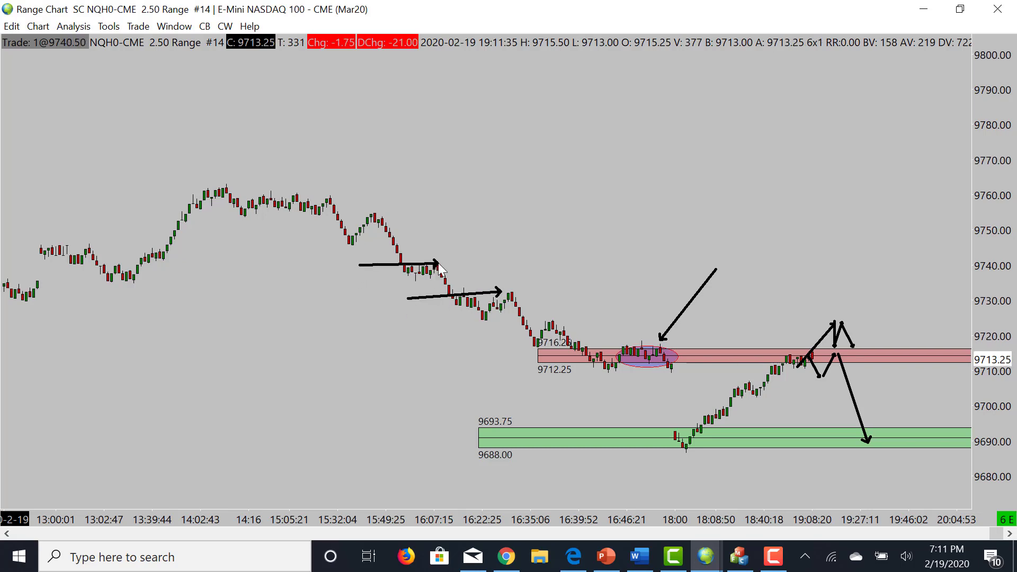
drag(328, 210, 371, 210)
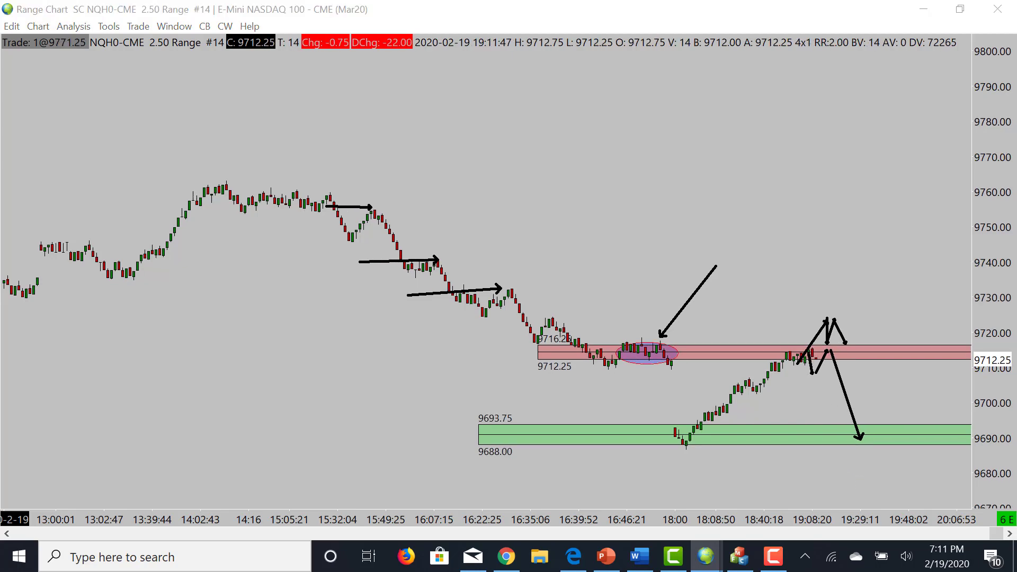
Bring up the NQH0-CME 1.00 Range chart maximized, and draw a long arrow from the pre-gap highs near 9717 across to the latest bars.
drag(1016, 132, 781, 129)
double_click(780, 129)
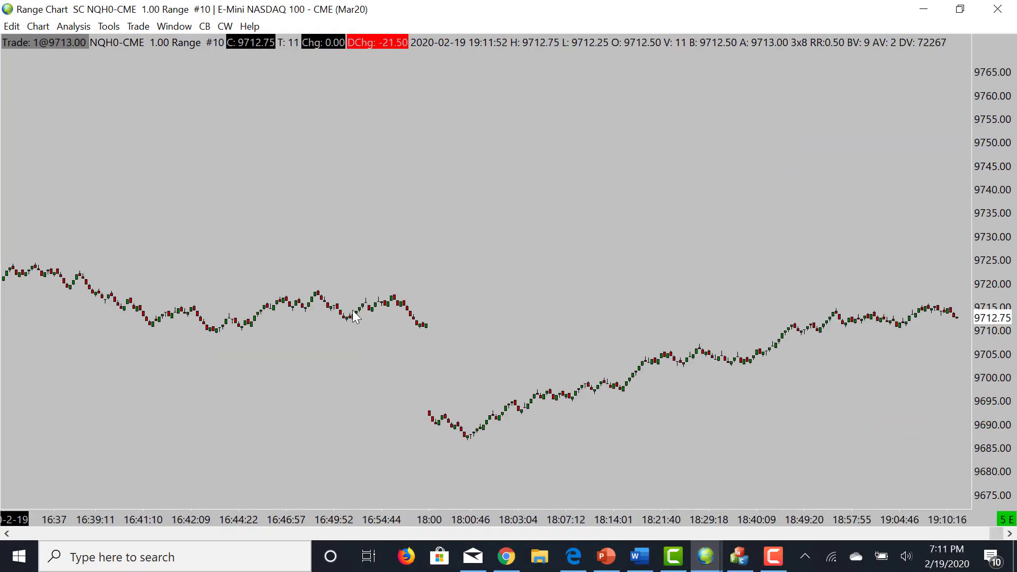
mouse_move(273, 296)
mouse_down()
mouse_move(750, 279)
mouse_move(957, 302)
mouse_up()
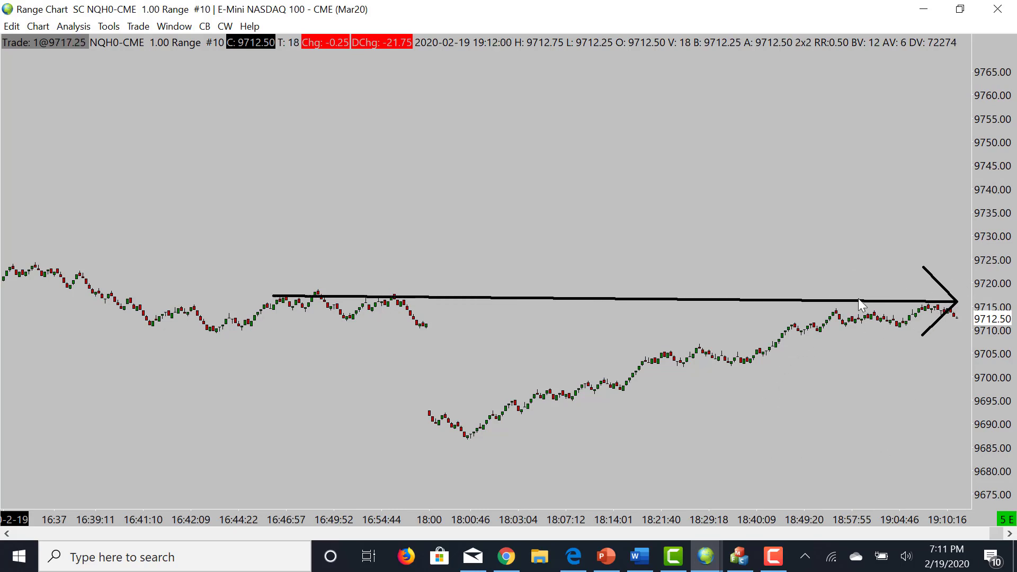
mouse_move(989, 314)
mouse_down()
mouse_move(990, 296)
mouse_move(991, 332)
mouse_up()
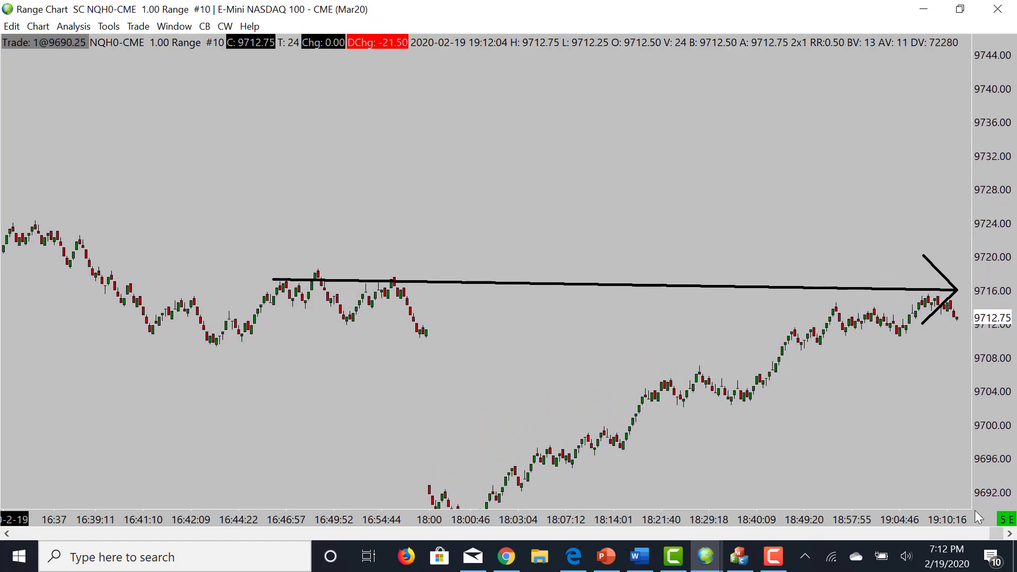
click(1011, 534)
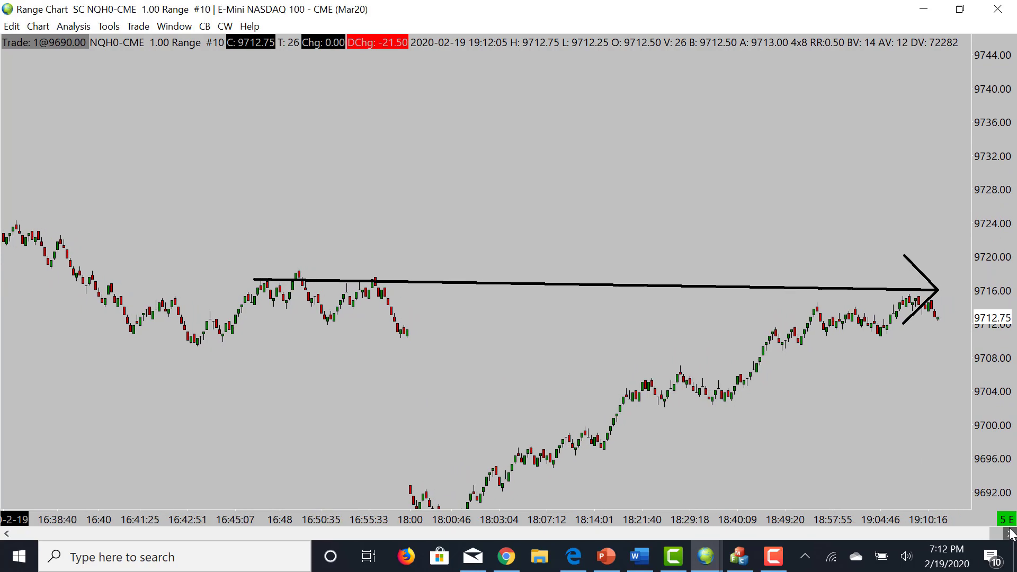
Draw a zigzag path from the latest bars falling to about 9704, and two long horizontal support arrows at about 9703 and 9697.
click(1011, 533)
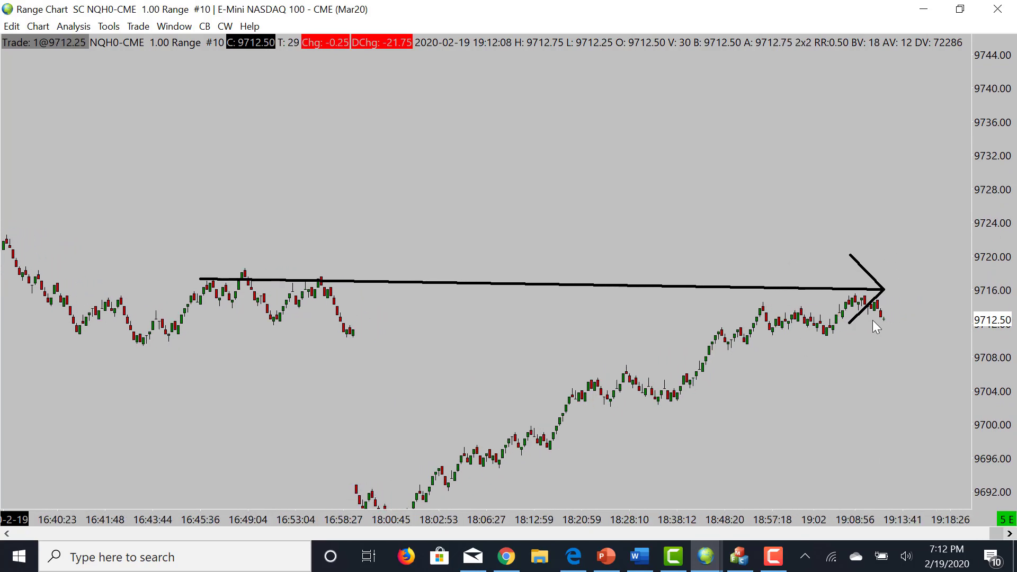
mouse_move(887, 319)
mouse_down()
mouse_move(895, 295)
mouse_move(925, 293)
mouse_move(928, 392)
mouse_up()
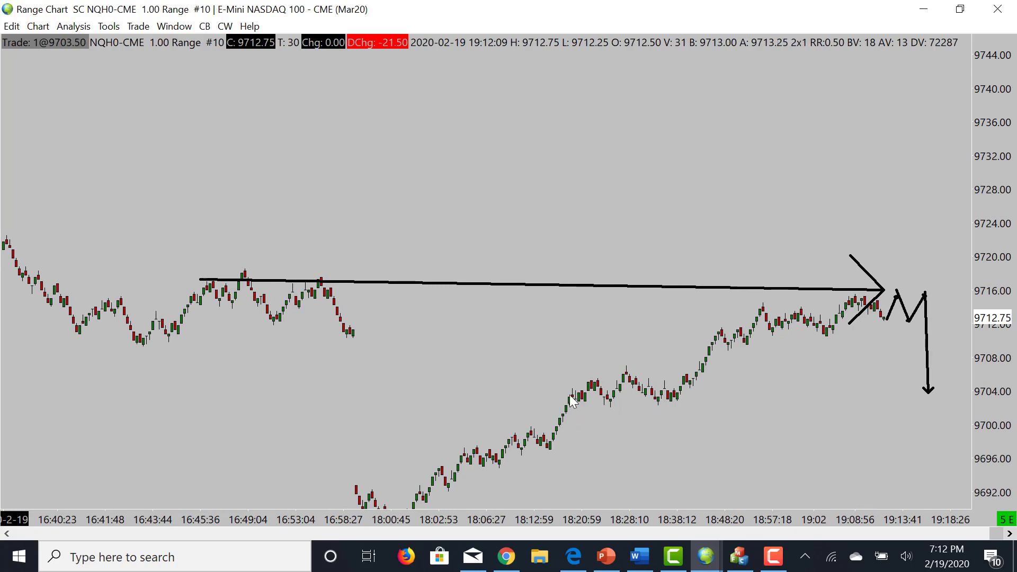
drag(569, 395, 954, 400)
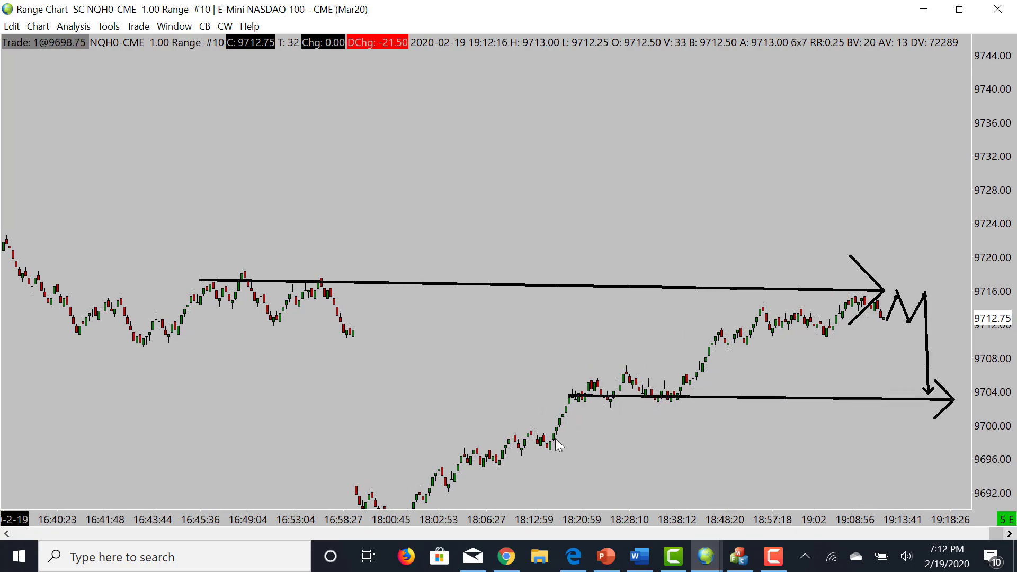
drag(461, 451, 838, 455)
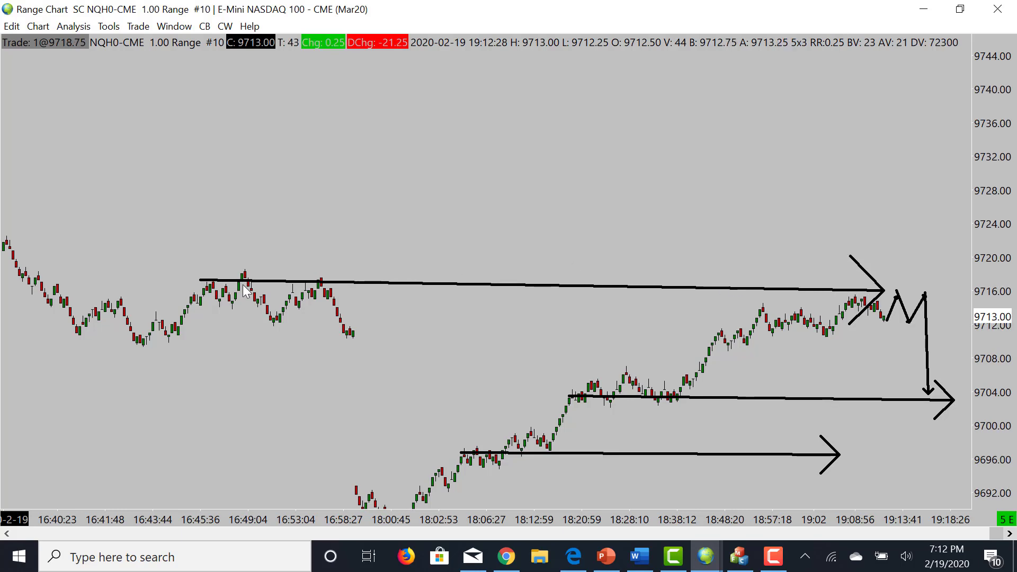
Draw an arrow pointing at the last pre-gap high near 9718, and a projected zigzag path above the resistance line rising to about 9732.
drag(411, 182, 328, 276)
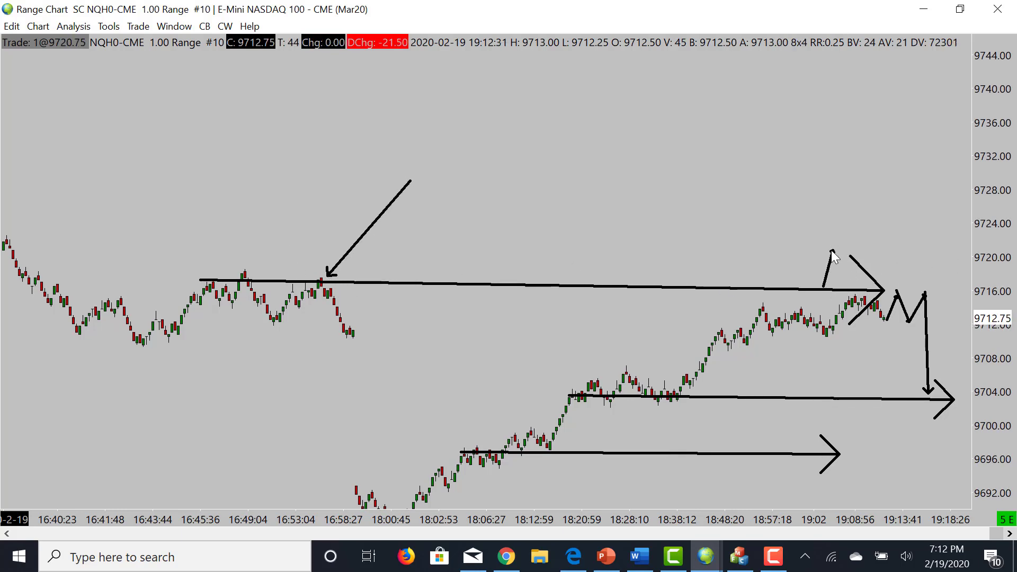
mouse_move(824, 287)
mouse_down()
mouse_move(830, 242)
mouse_move(860, 284)
mouse_move(901, 235)
mouse_move(887, 248)
mouse_move(908, 286)
mouse_move(950, 169)
mouse_up()
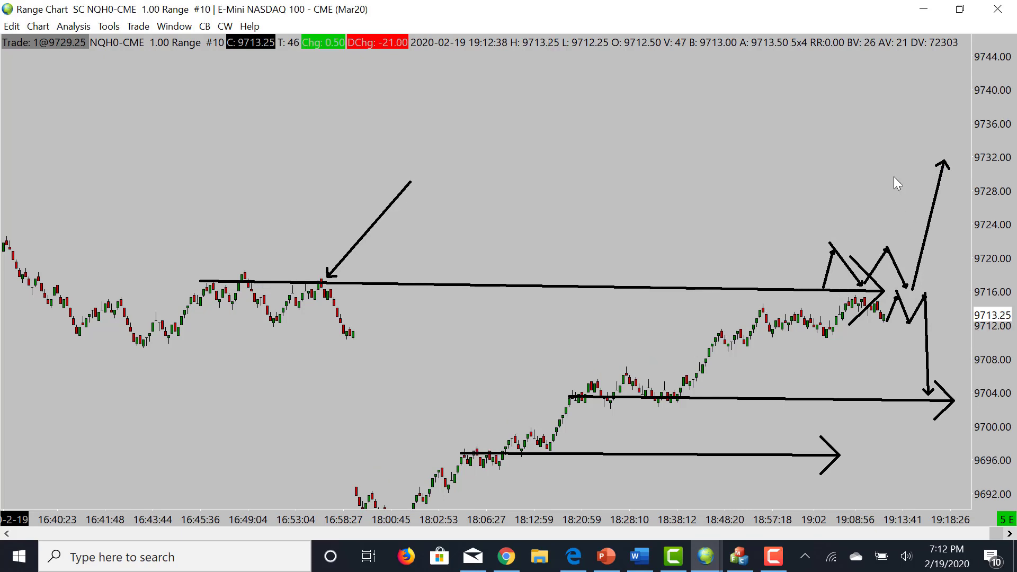